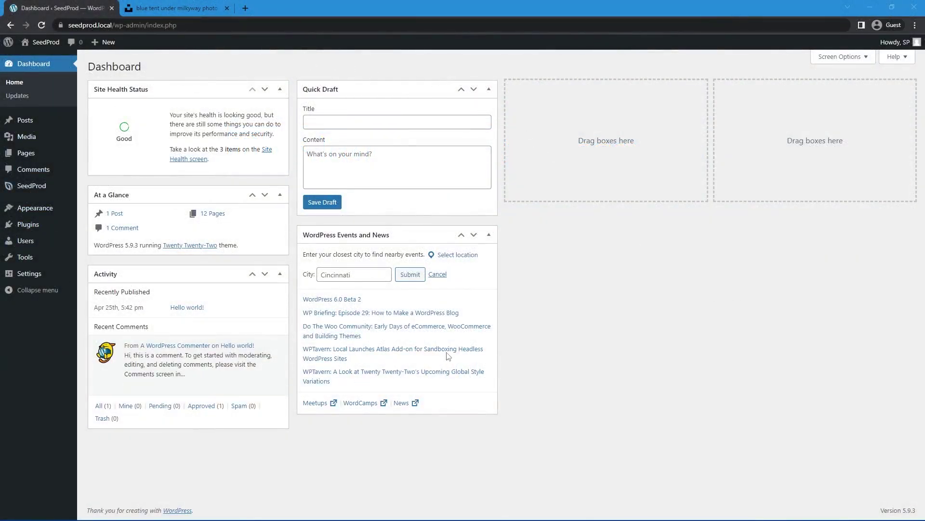
Enlarge the blue tent under the Milky Way photo on Unsplash and save the image
mouse_move(37, 189)
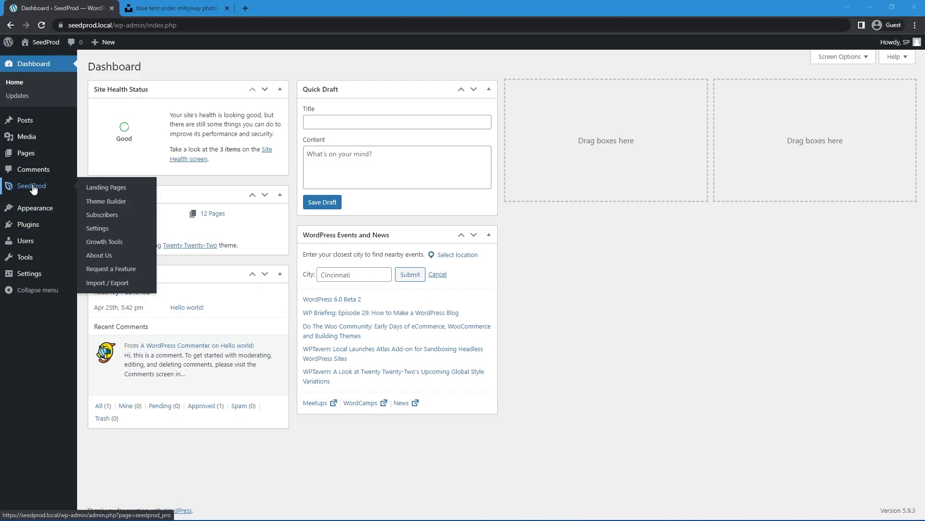
left_click(166, 10)
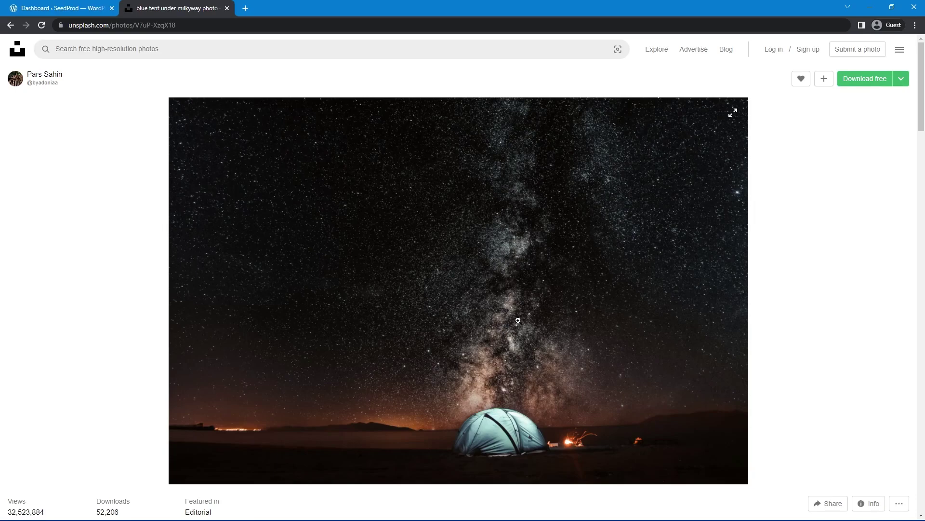
left_click(455, 262)
right_click(387, 240)
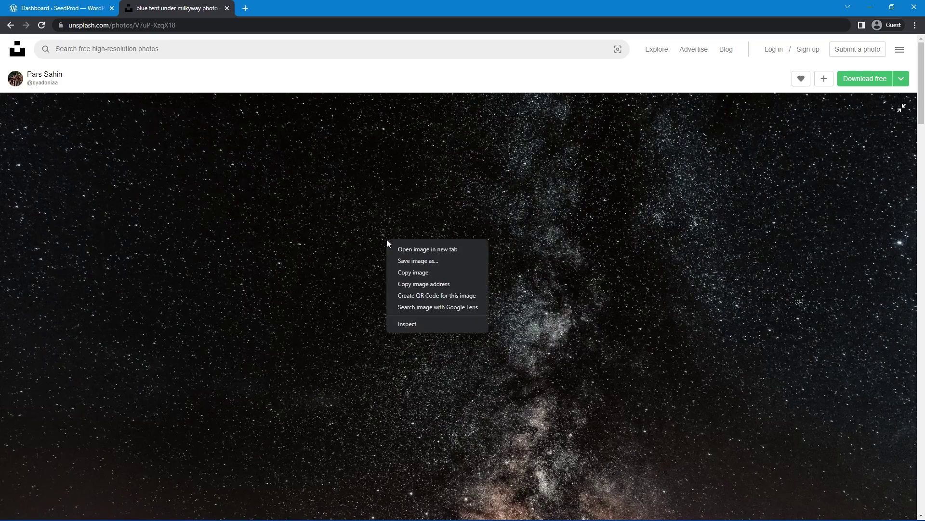
left_click(391, 260)
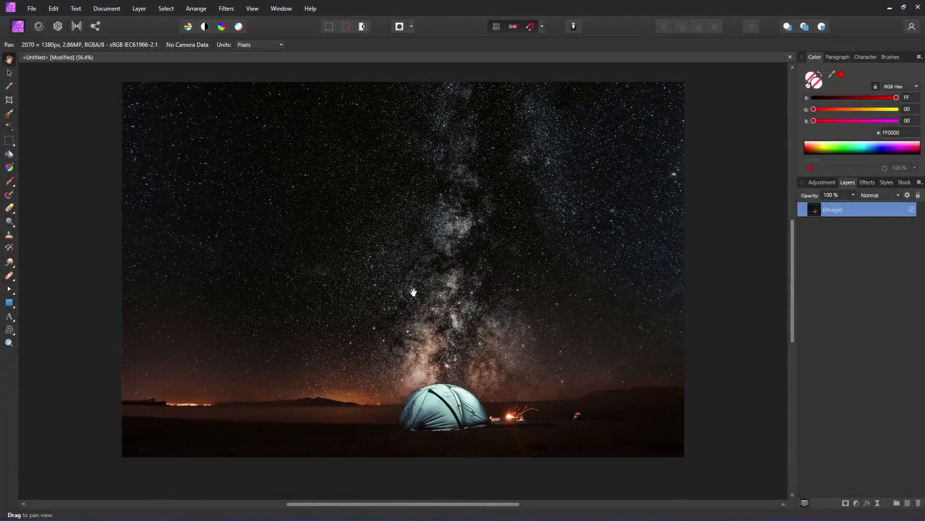
Trace a freehand selection along the hill line enclosing the ground and tent
left_click_drag(370, 259, 382, 260)
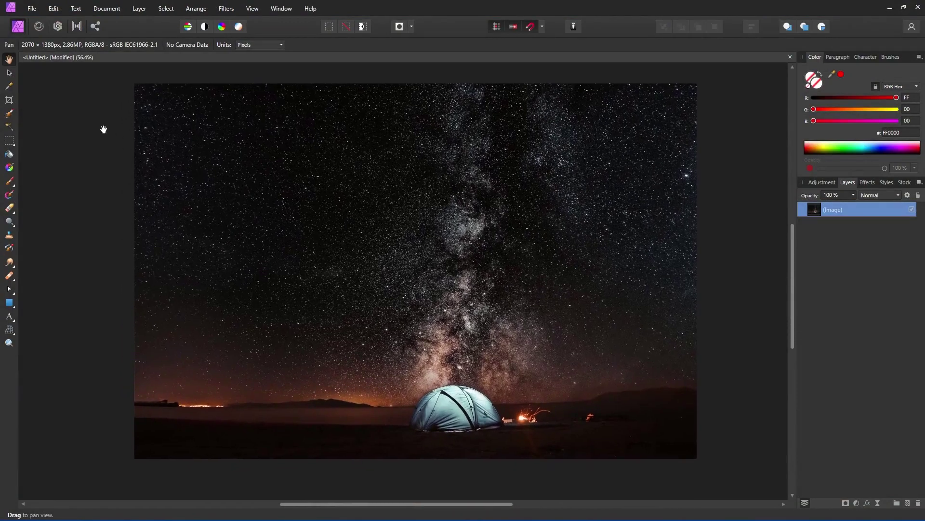
left_click(13, 143)
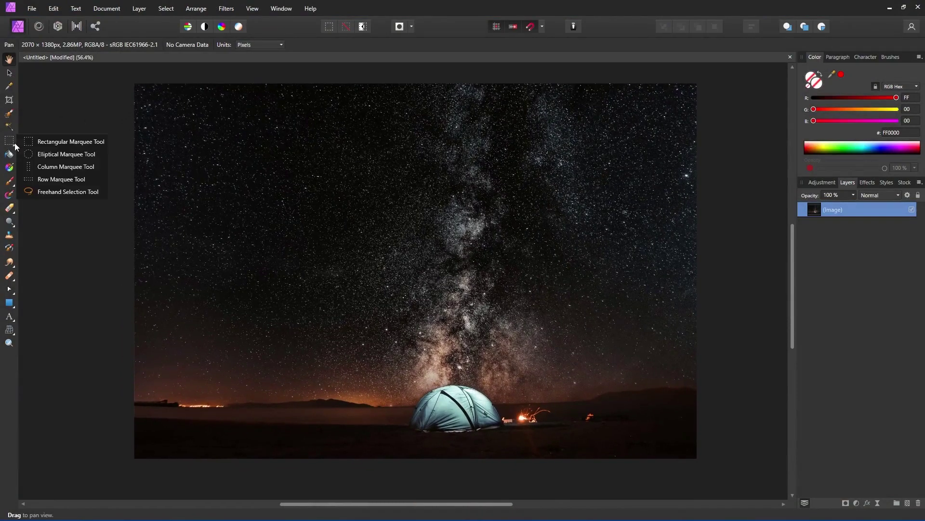
left_click(80, 193)
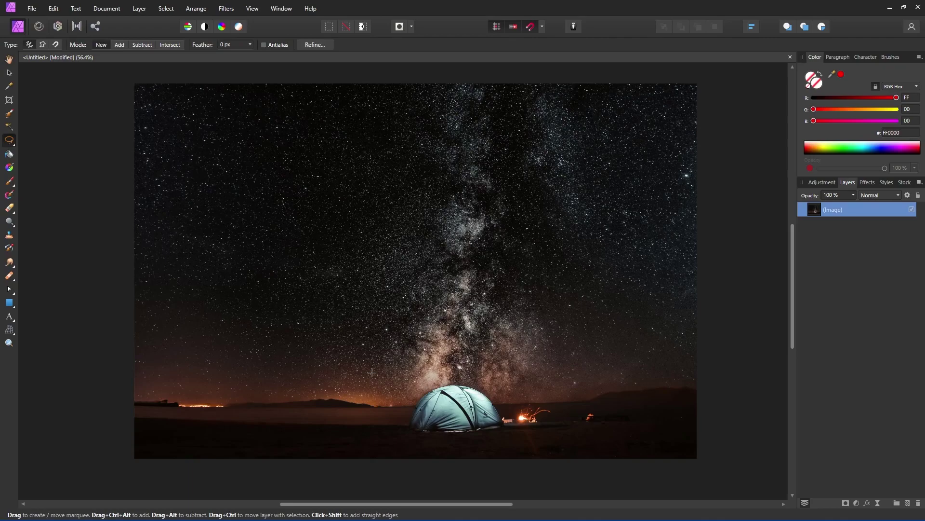
scroll(382, 367, "up", 1)
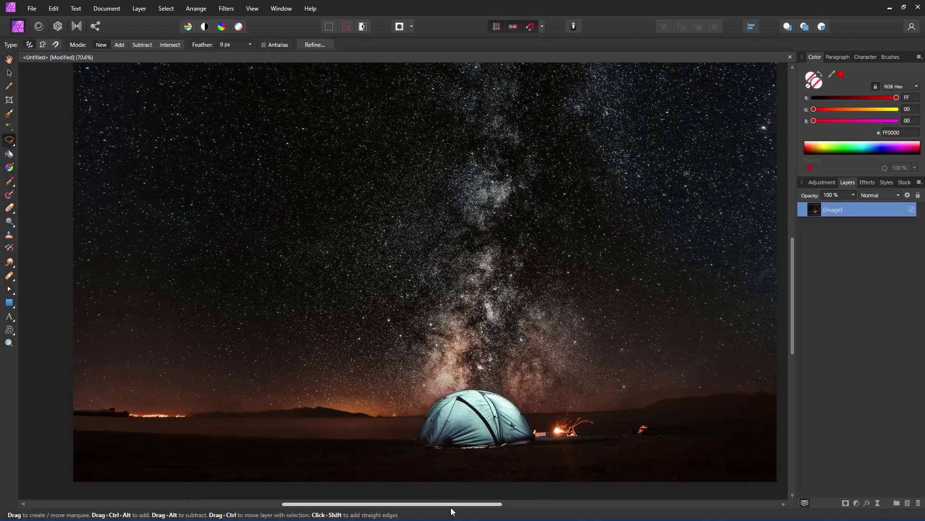
left_click_drag(453, 504, 458, 505)
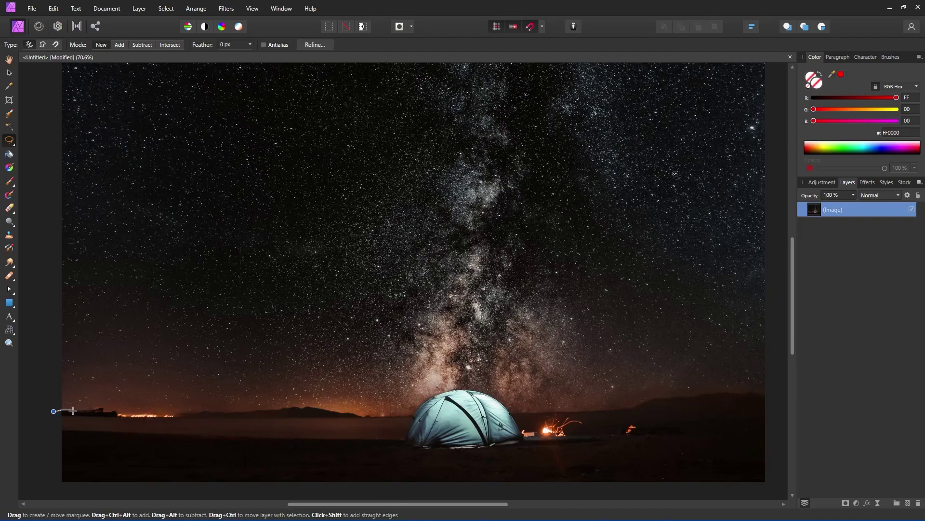
mouse_move(72, 411)
left_mouse_down()
mouse_move(412, 416)
mouse_move(433, 400)
mouse_move(489, 395)
mouse_move(508, 411)
mouse_move(558, 413)
mouse_move(727, 394)
mouse_move(771, 404)
mouse_move(771, 460)
mouse_move(735, 494)
mouse_move(98, 483)
mouse_move(54, 478)
mouse_move(54, 411)
left_mouse_up()
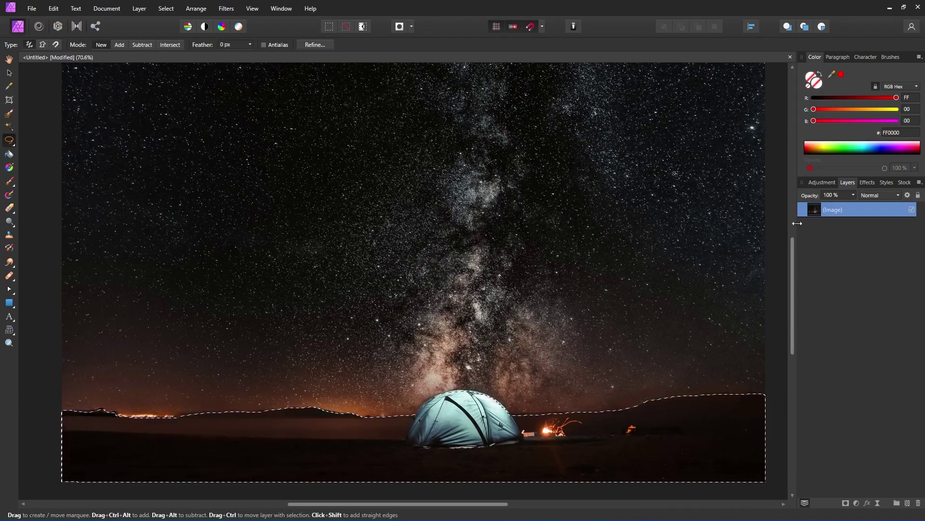
Rasterise the photo layer, cut the ground selection, and make a new document from the clipboard
right_click(837, 209)
left_click(826, 393)
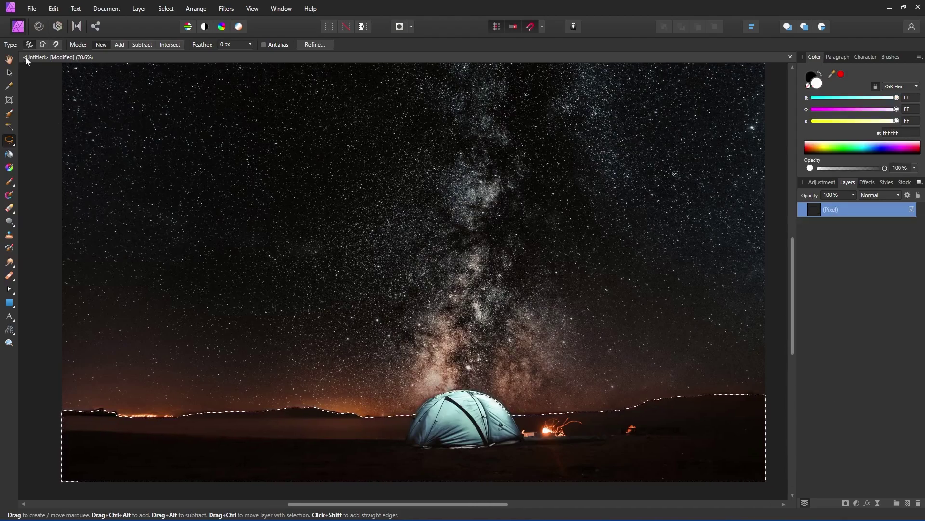
left_click(53, 9)
left_click(64, 41)
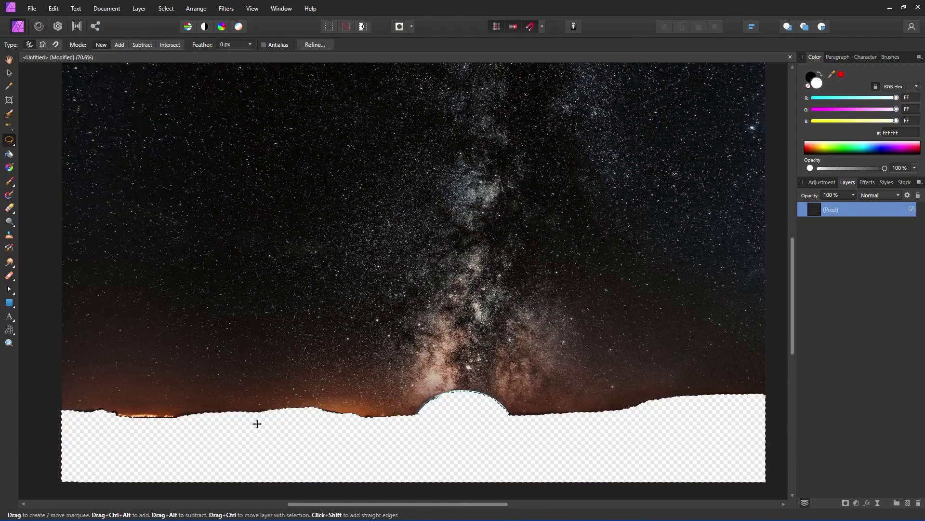
left_click(28, 9)
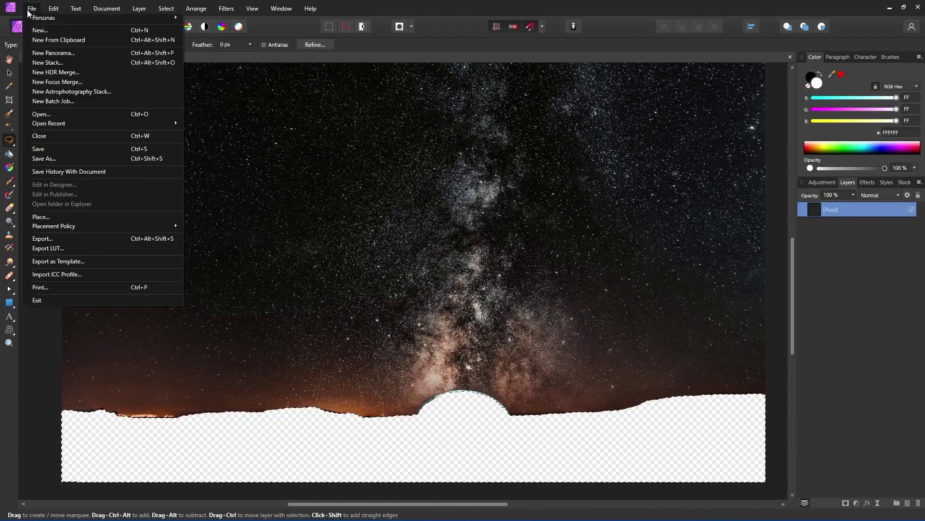
left_click(73, 39)
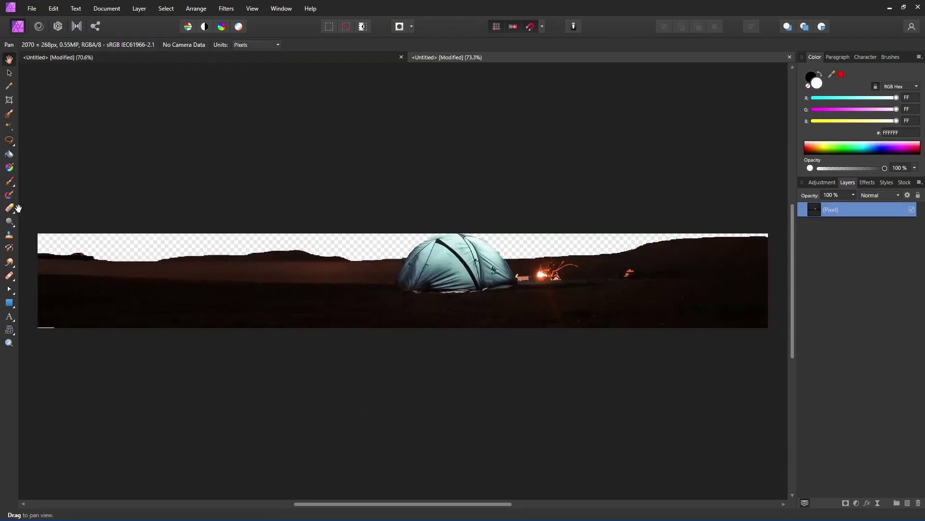
Smudge and erase the light fringes along the hill edge and bottom-left corner
left_click(8, 262)
mouse_move(52, 321)
left_mouse_down()
mouse_move(41, 324)
mouse_move(60, 326)
left_mouse_up()
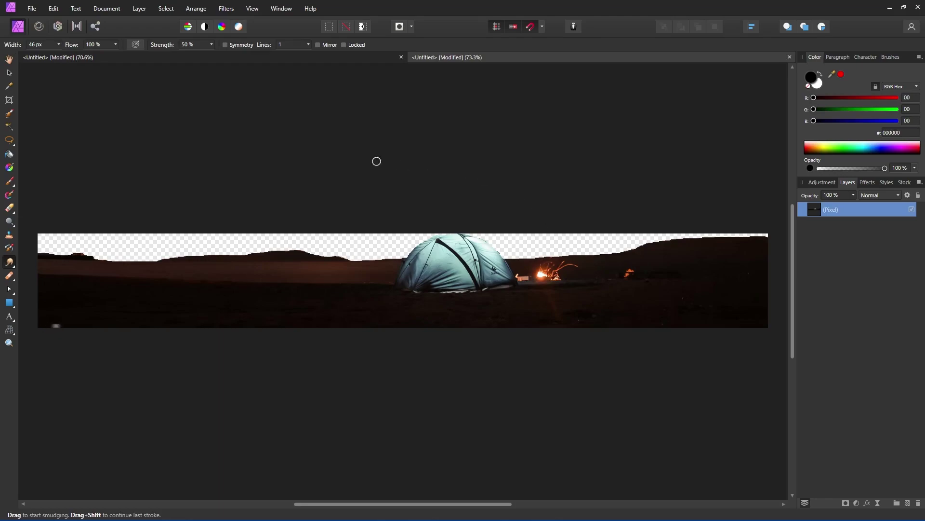
key("v")
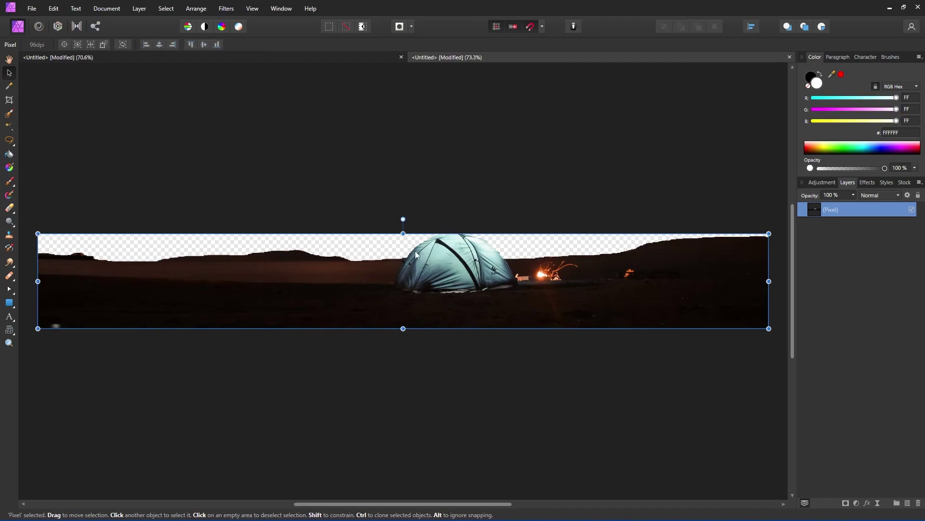
left_click(8, 208)
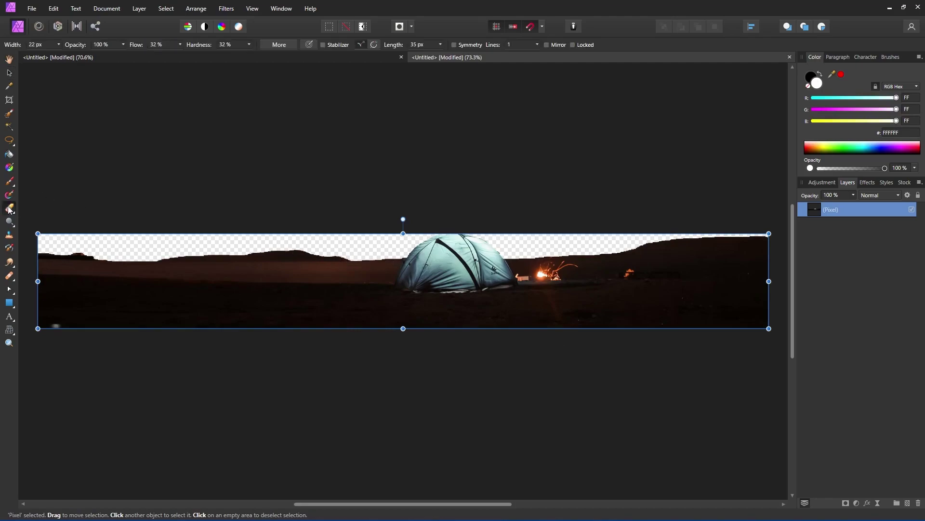
left_click(58, 45)
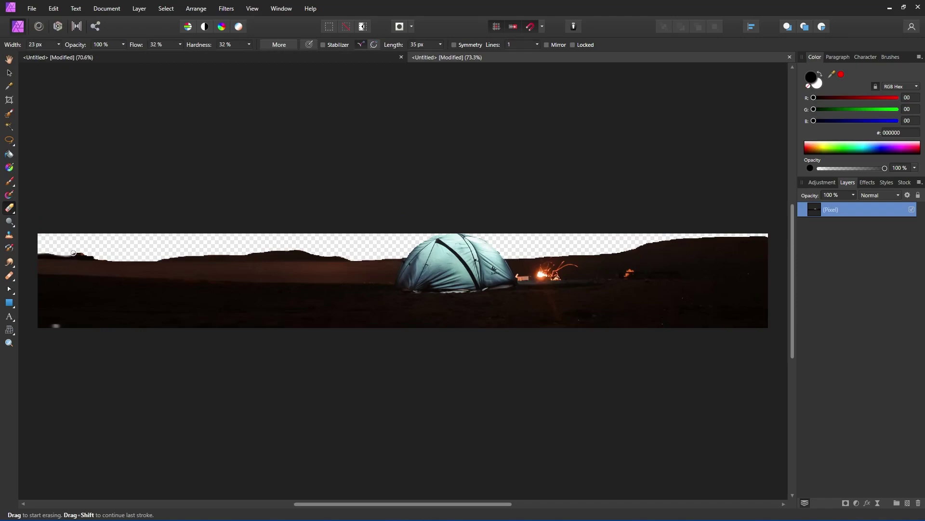
left_click_drag(100, 259, 501, 252)
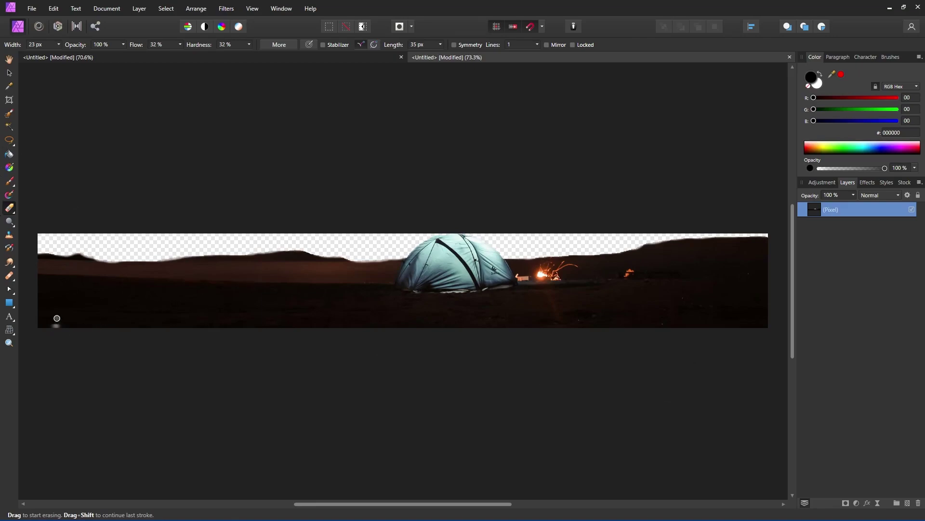
left_click_drag(57, 318, 64, 323)
Export the tent strip as a 2070 × 268 px PNG and close its document
key("v")
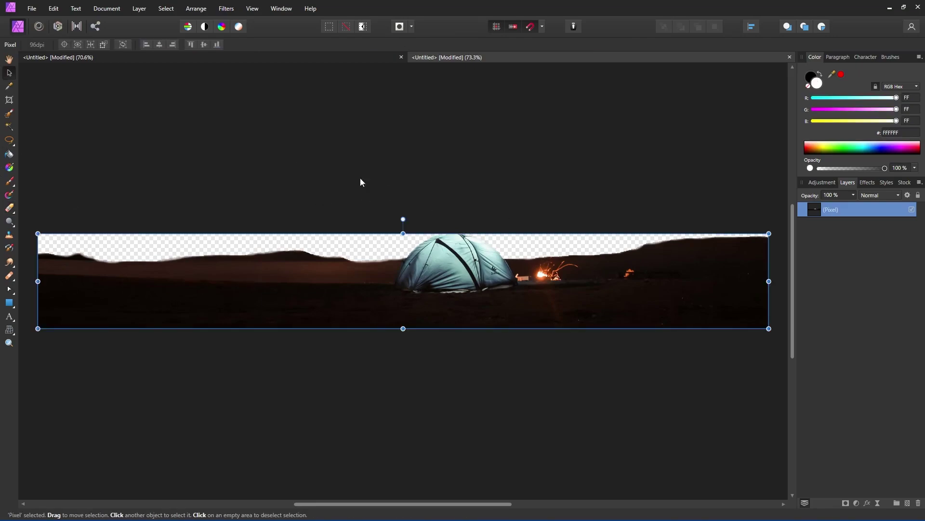
left_click(31, 8)
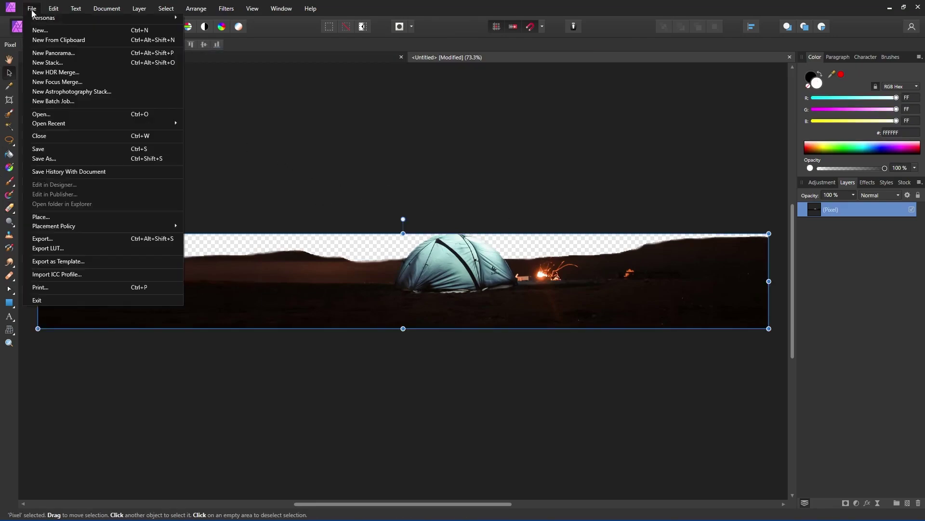
left_click(109, 238)
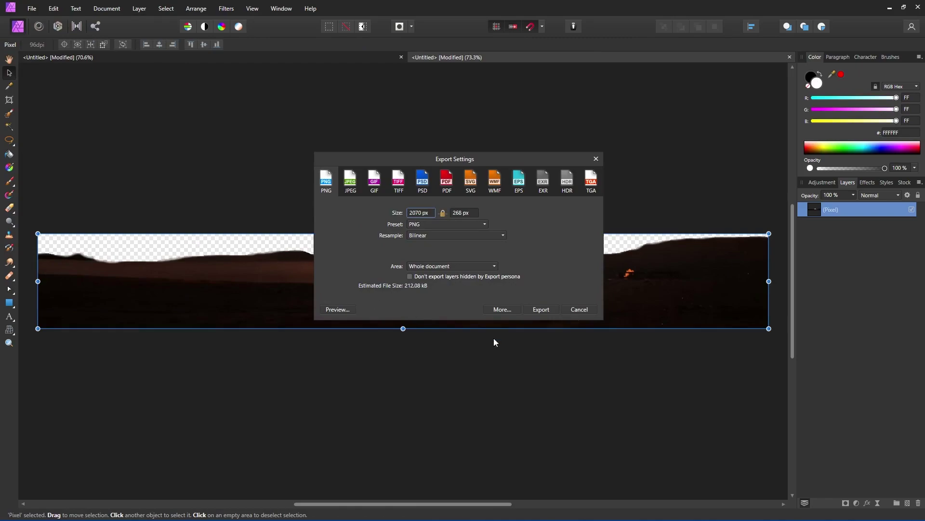
left_click(541, 308)
left_click(790, 57)
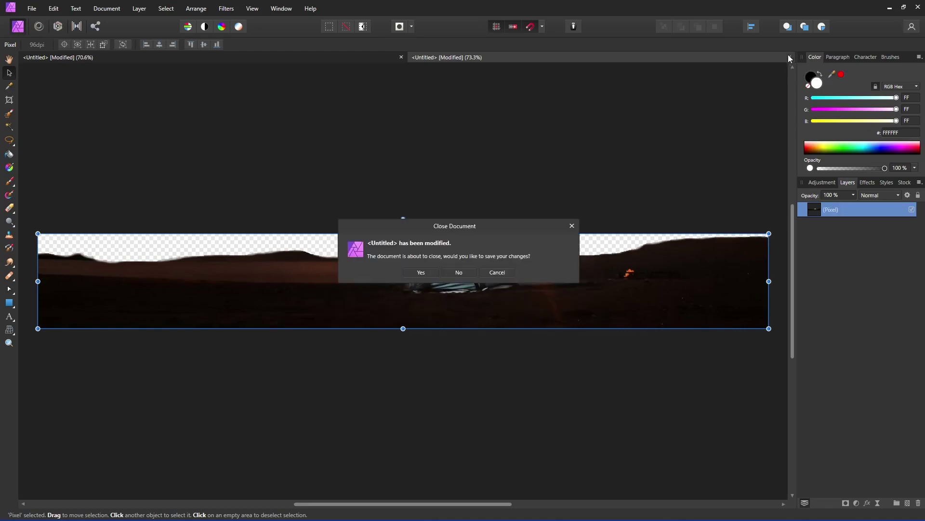
Discard the tent document, then cut the sky above the horizon into a new document
left_click(460, 272)
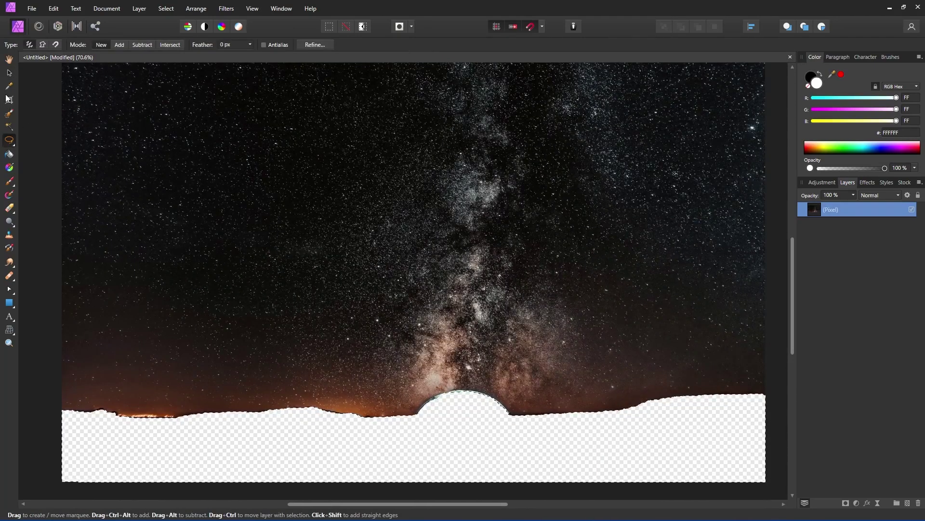
left_click(8, 141)
left_click(48, 140)
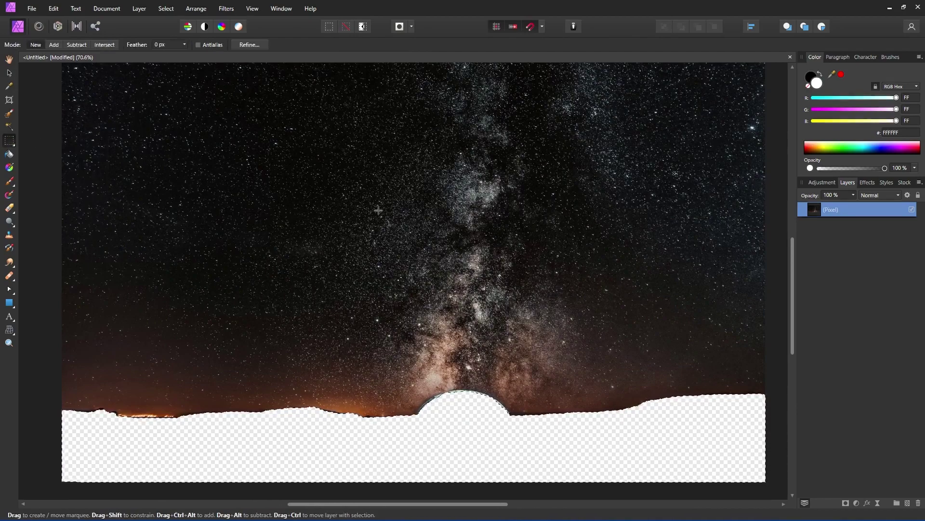
scroll(379, 210, "down", 3)
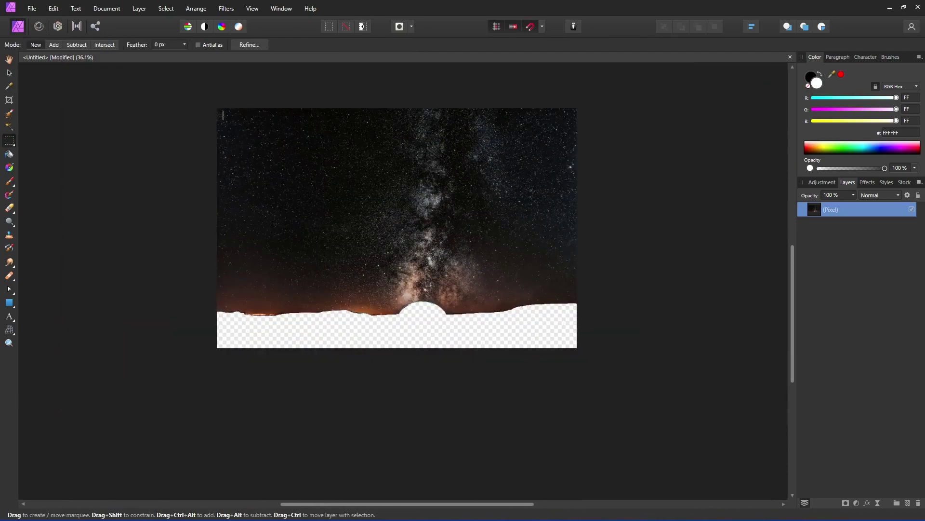
left_click_drag(223, 115, 648, 299)
left_click(53, 9)
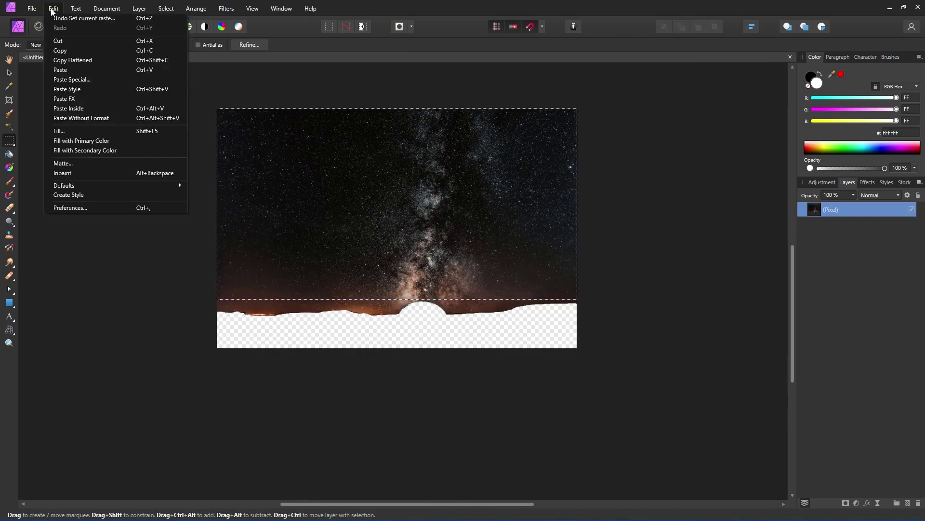
left_click(74, 42)
left_click(32, 8)
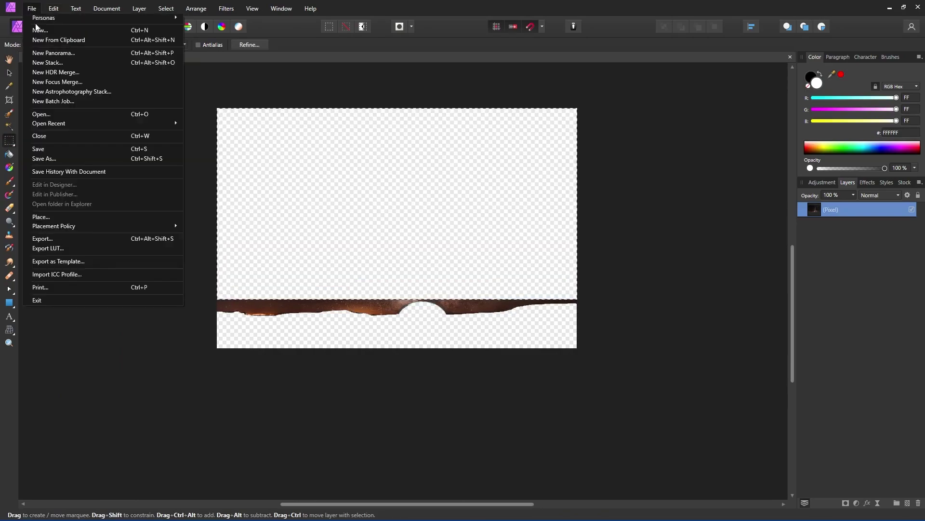
left_click(58, 39)
Set the sky image's export format to JPEG with quality 75
left_click(30, 12)
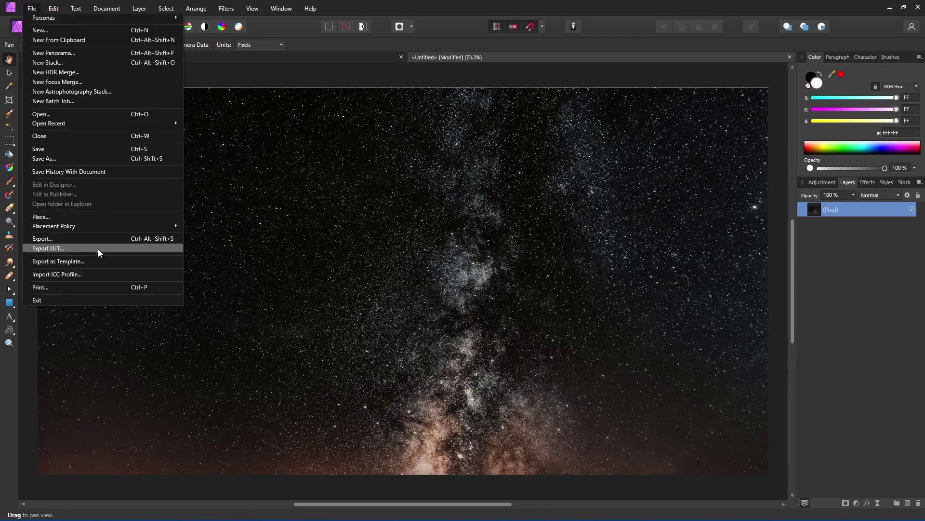
left_click(87, 241)
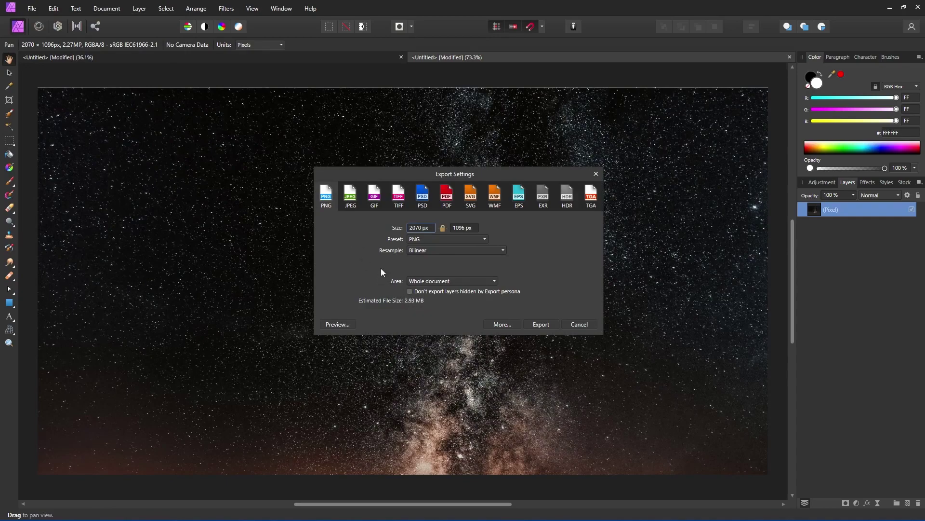
left_click(355, 200)
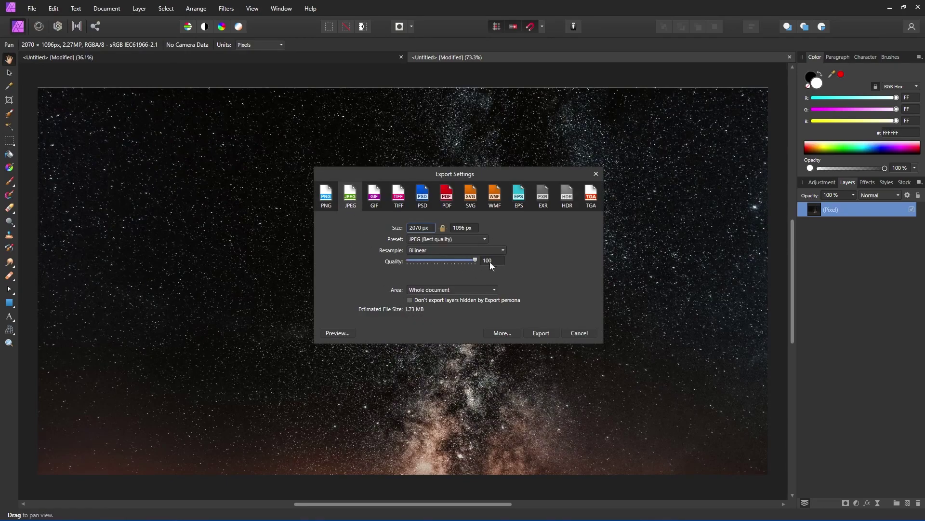
left_click_drag(472, 264, 460, 261)
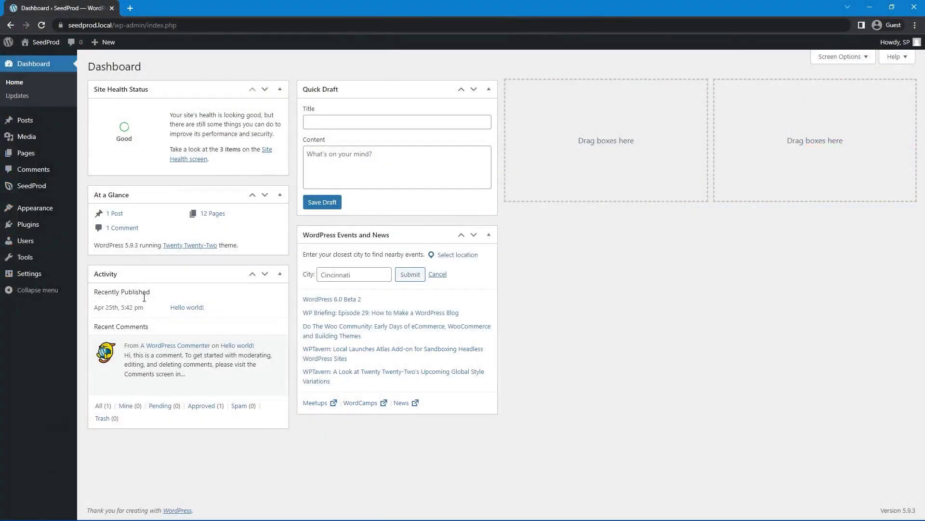
Upload camp.png and bg.jpg to the WordPress media library through Media > Add New
mouse_move(30, 140)
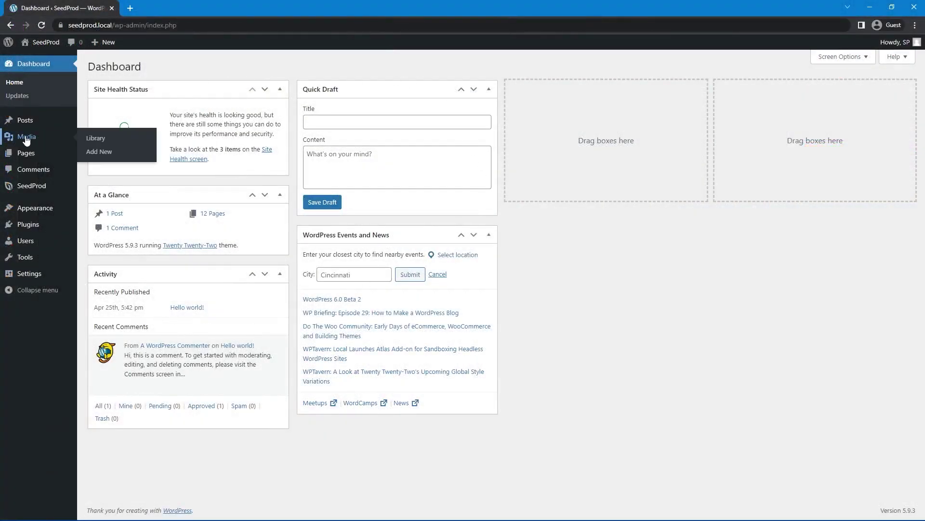
left_click(101, 153)
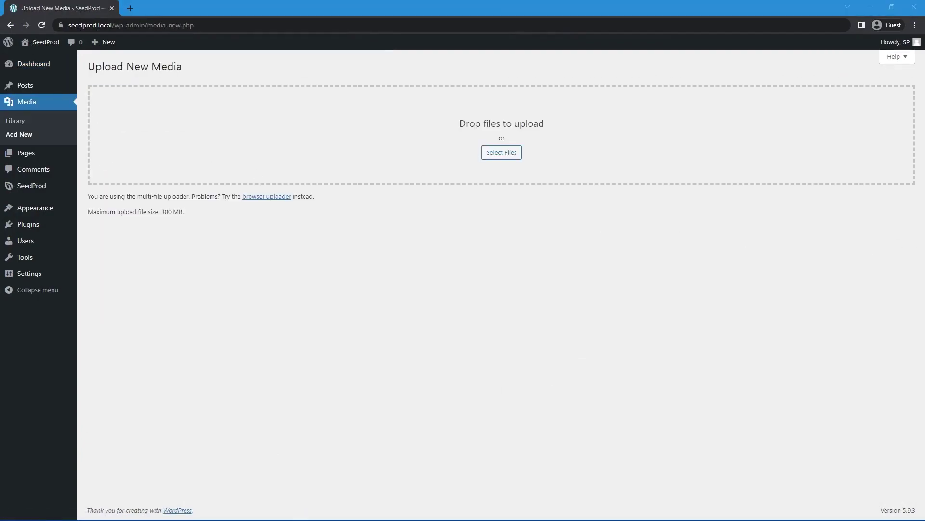
left_click_drag(512, 139, 455, 125)
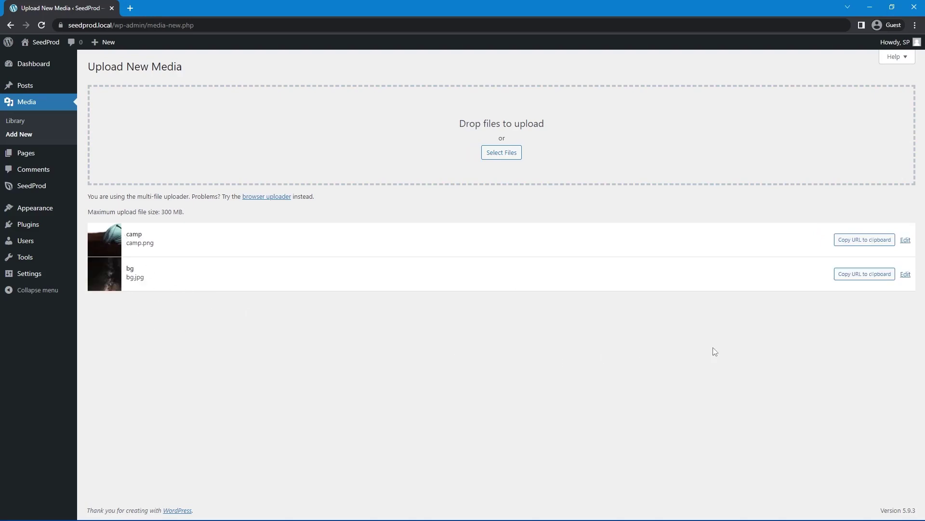
mouse_move(39, 188)
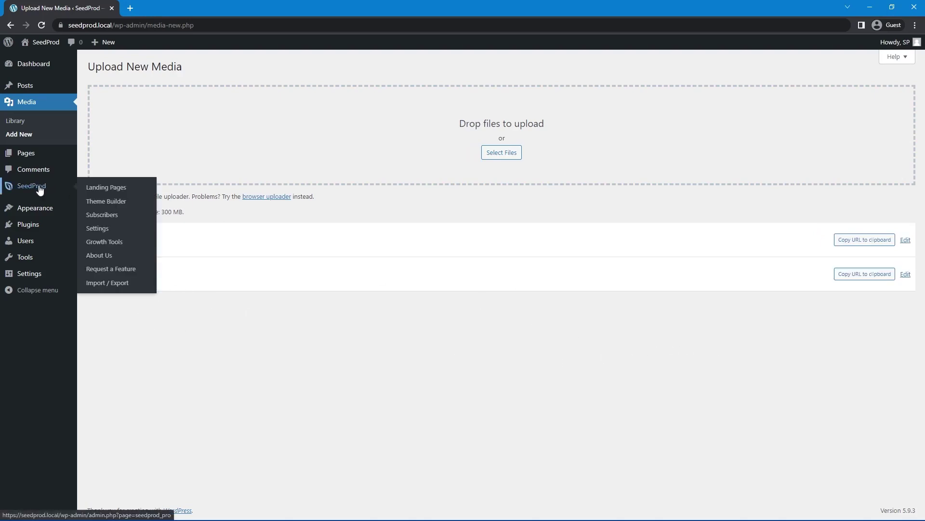
Create a new SeedProd landing page named Hero from the Blank Template
left_click(99, 187)
scroll(431, 343, "down", 1)
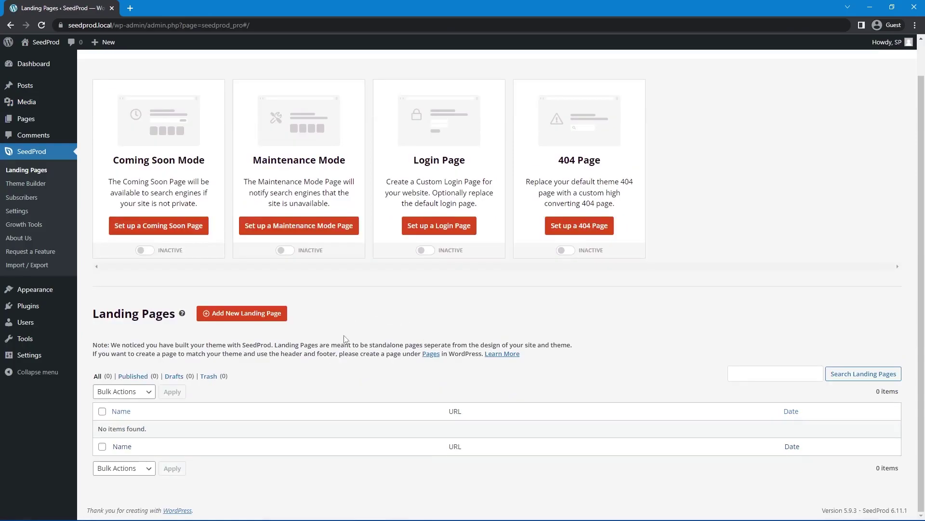
left_click(251, 314)
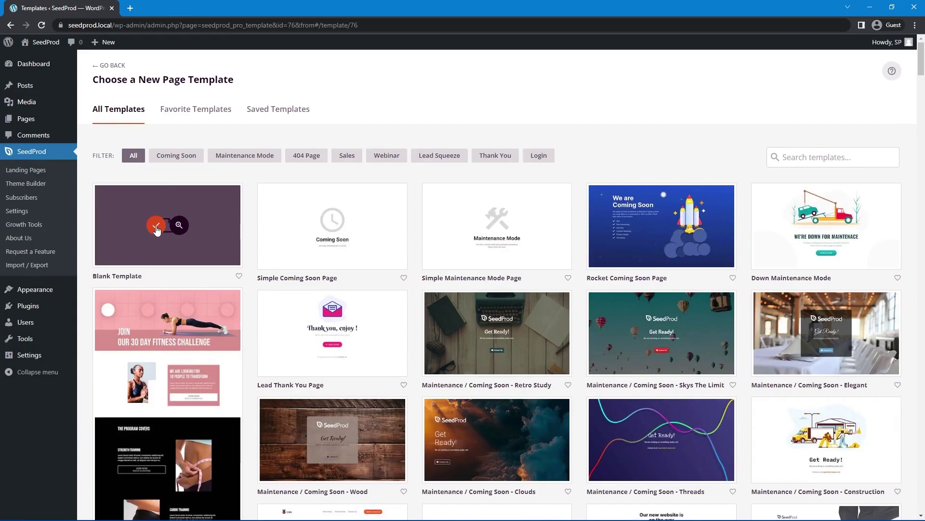
left_click(155, 226)
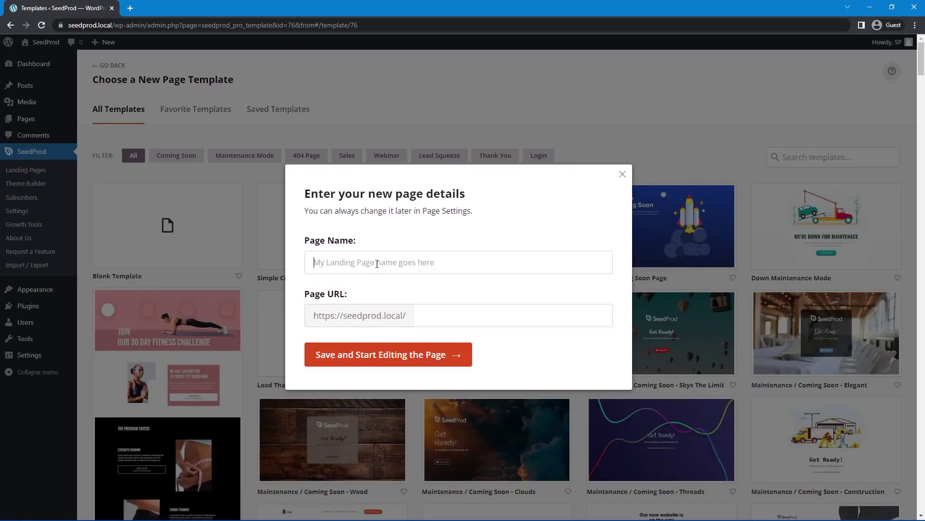
type("Hero")
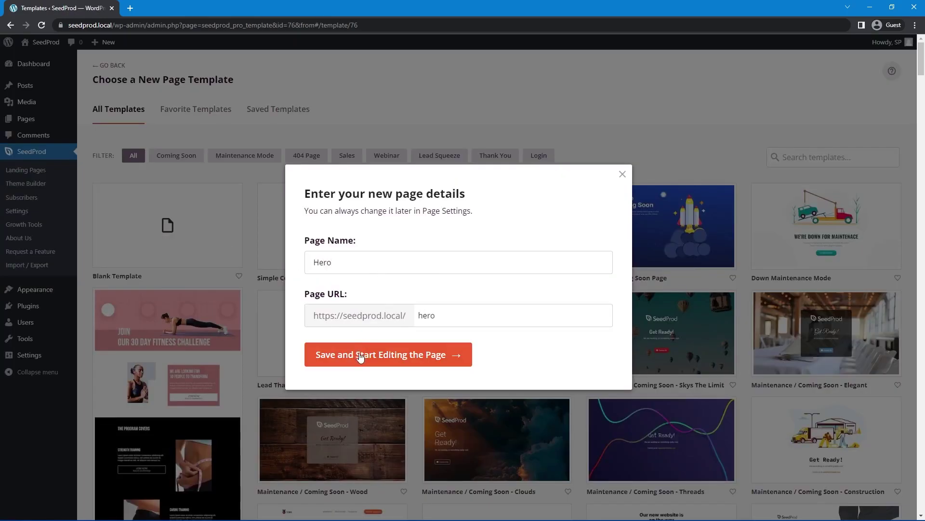
left_click(392, 363)
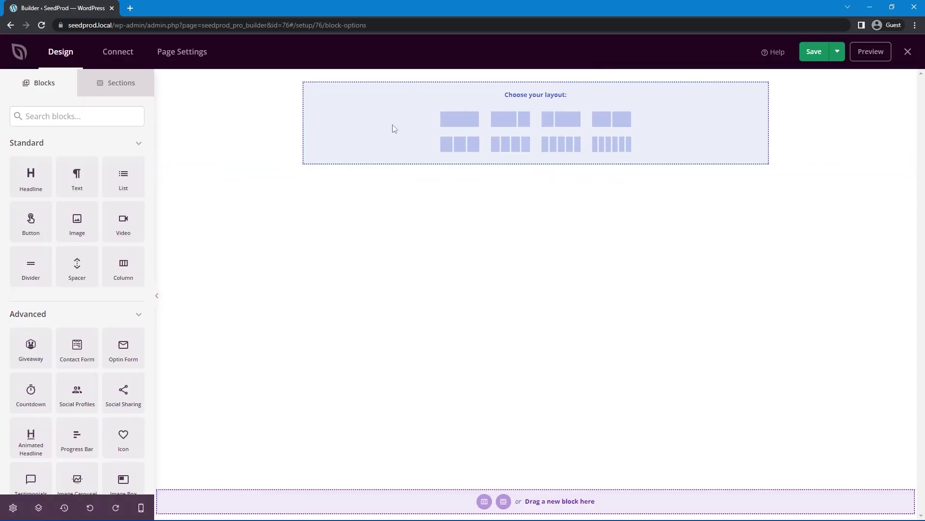
Add two single-column rows to the Hero page
left_click(454, 122)
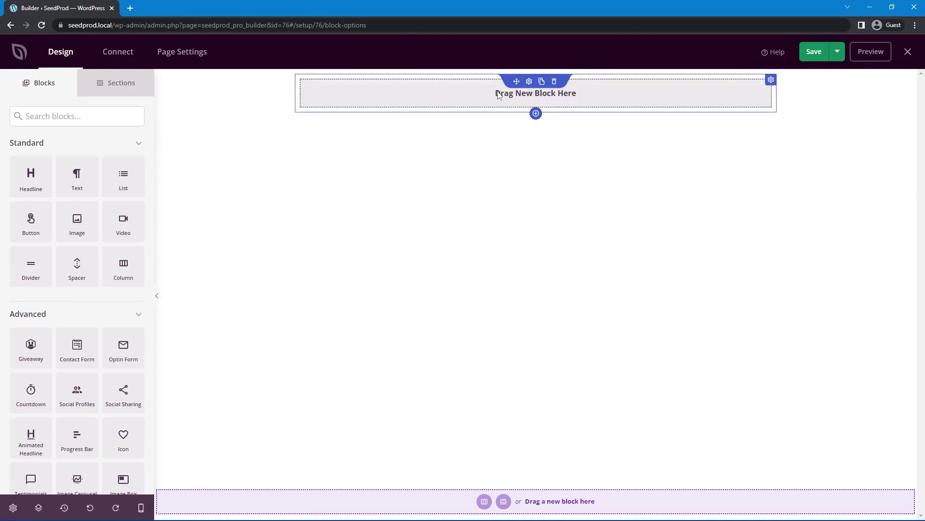
left_click(536, 114)
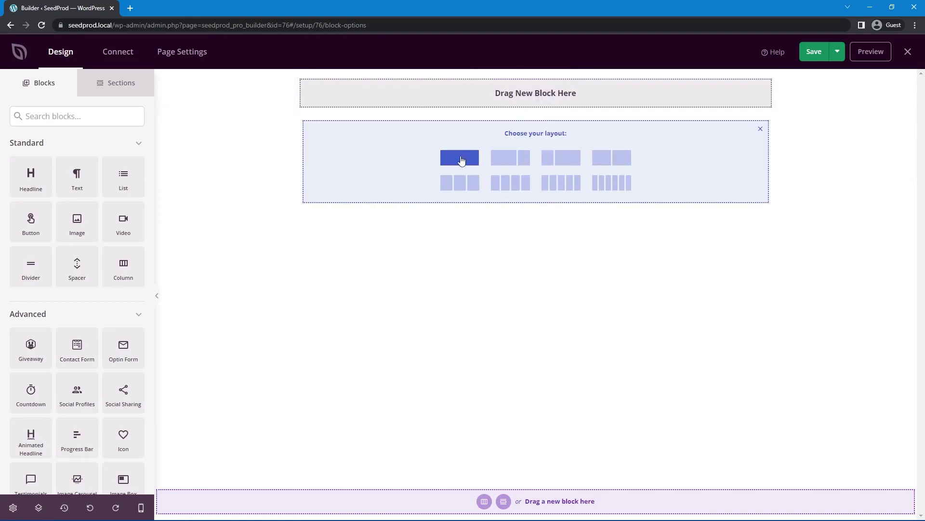
left_click(461, 161)
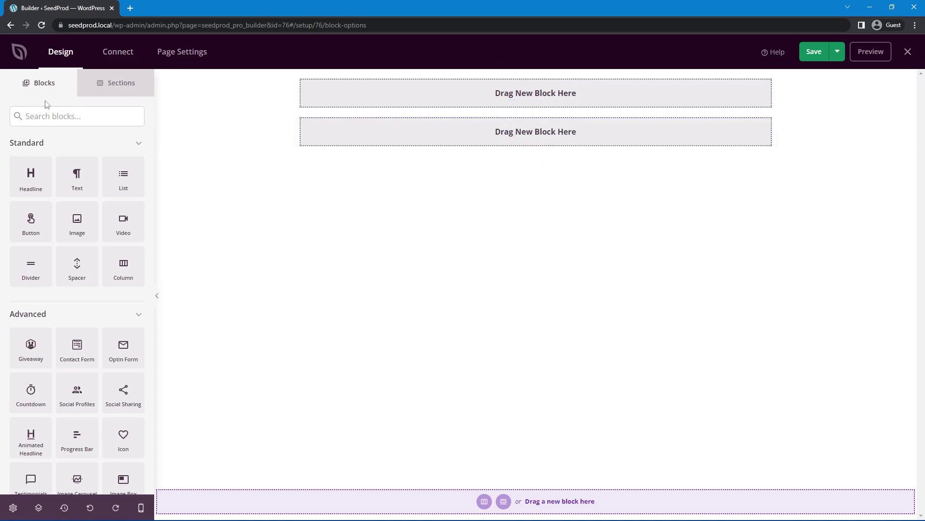
Place an Image block in the second row and fill it with camp.png
left_click_drag(87, 232, 546, 137)
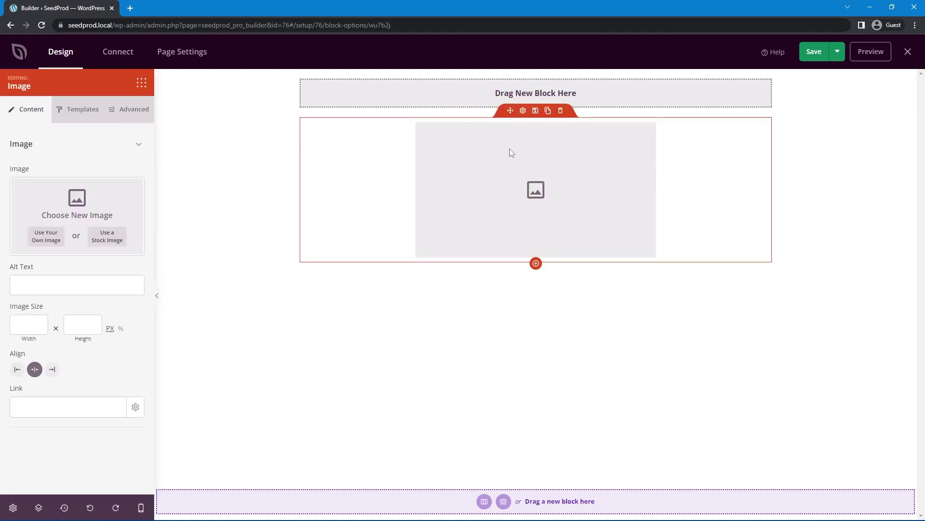
left_click(47, 236)
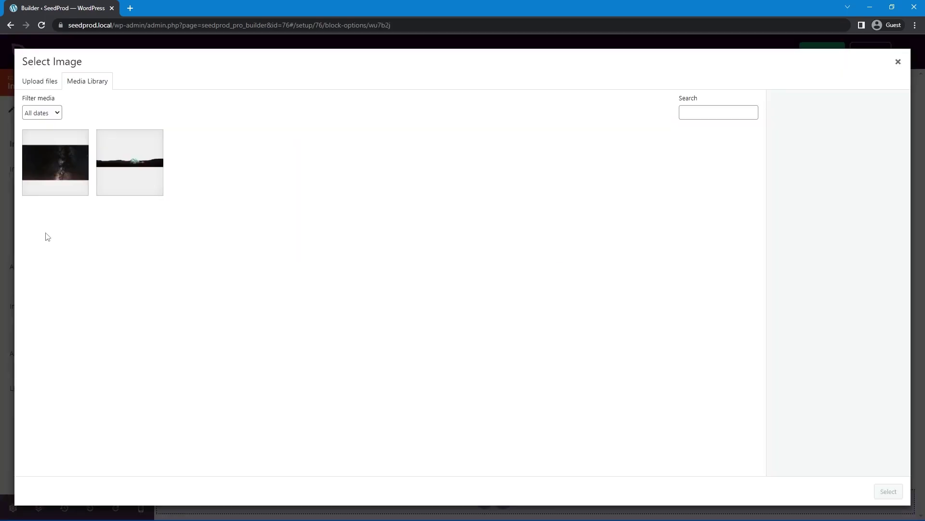
left_click(139, 168)
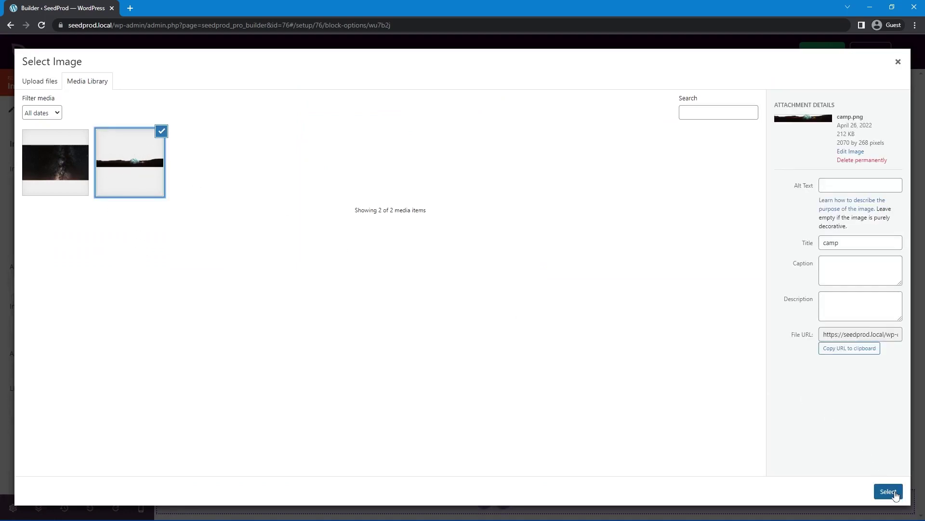
left_click(888, 491)
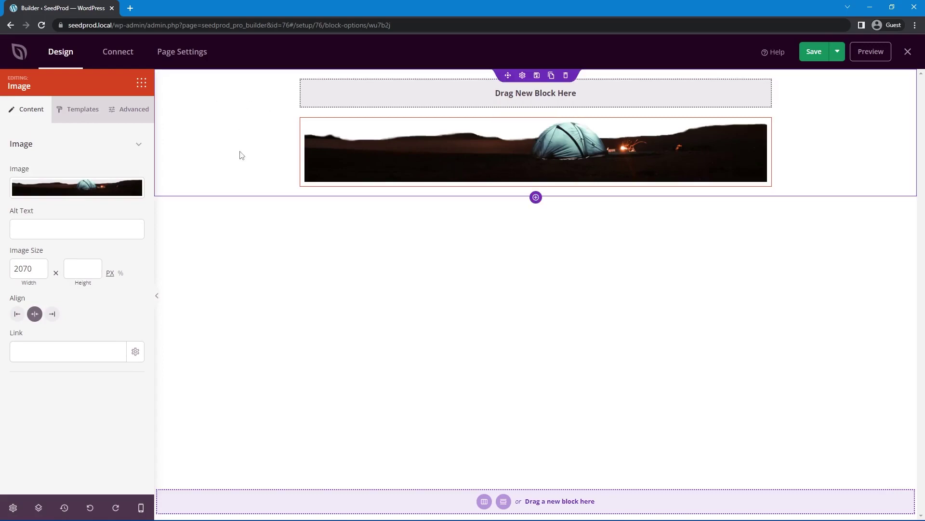
Set bg.jpg as the background image of the section holding the tent image
left_click(228, 92)
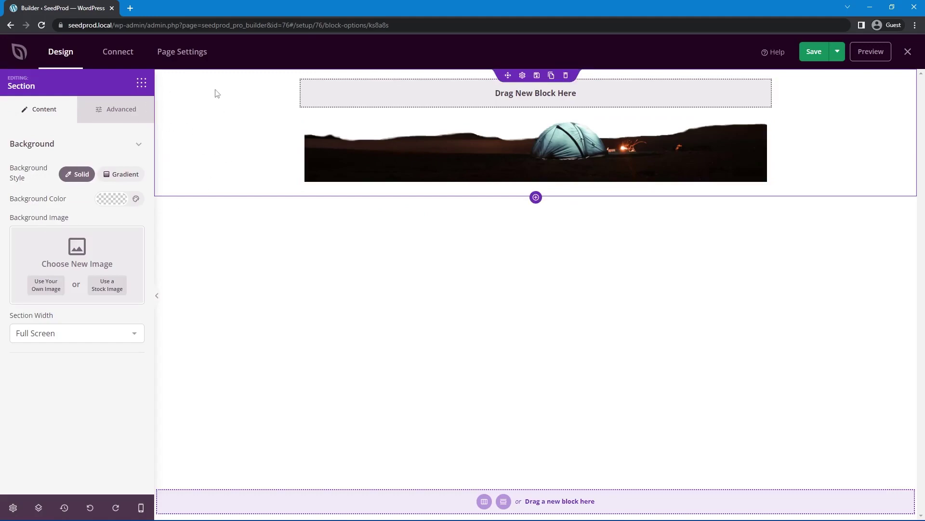
left_click(47, 284)
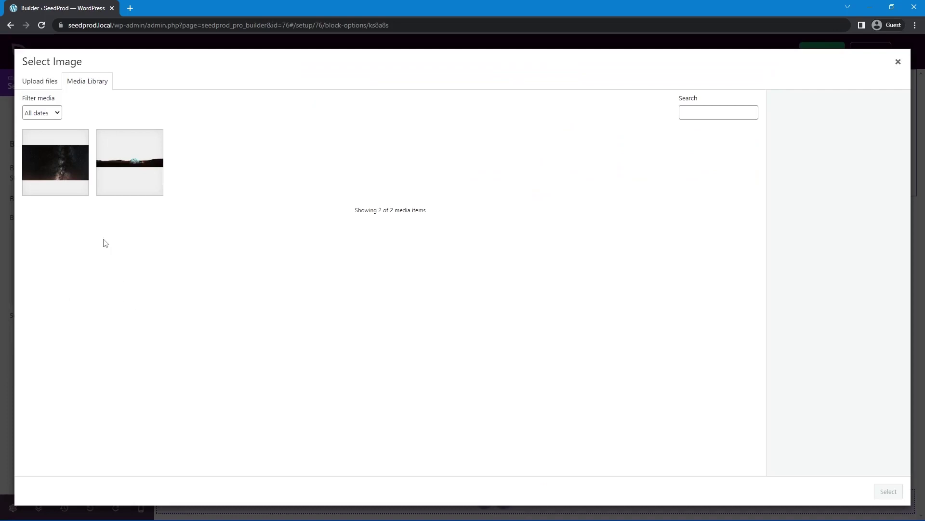
left_click(68, 169)
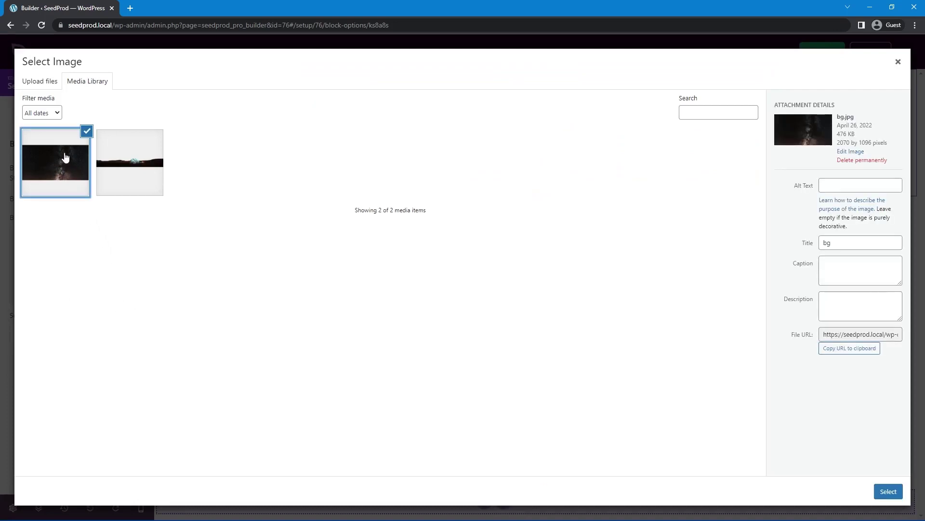
left_click(887, 490)
left_click(485, 303)
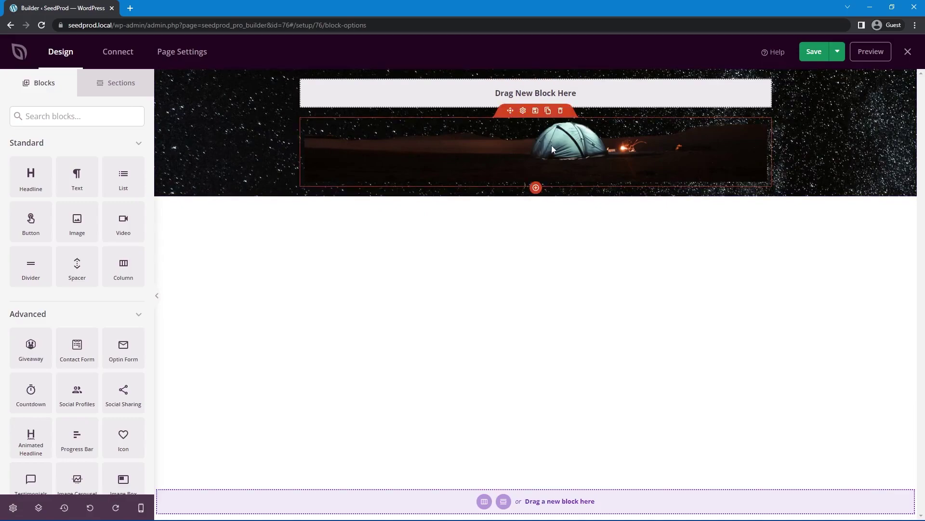
Set the tent image row's Row Width to Full Screen
left_click(297, 121)
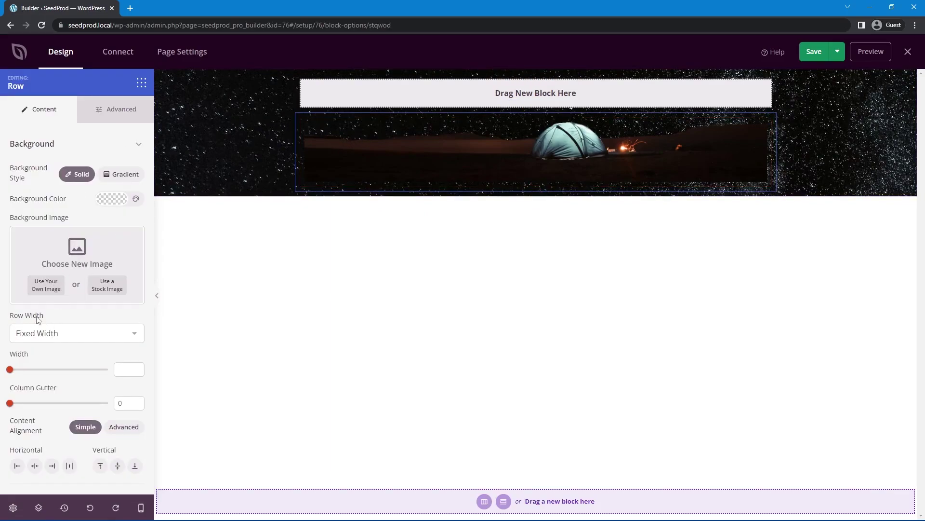
left_click(54, 334)
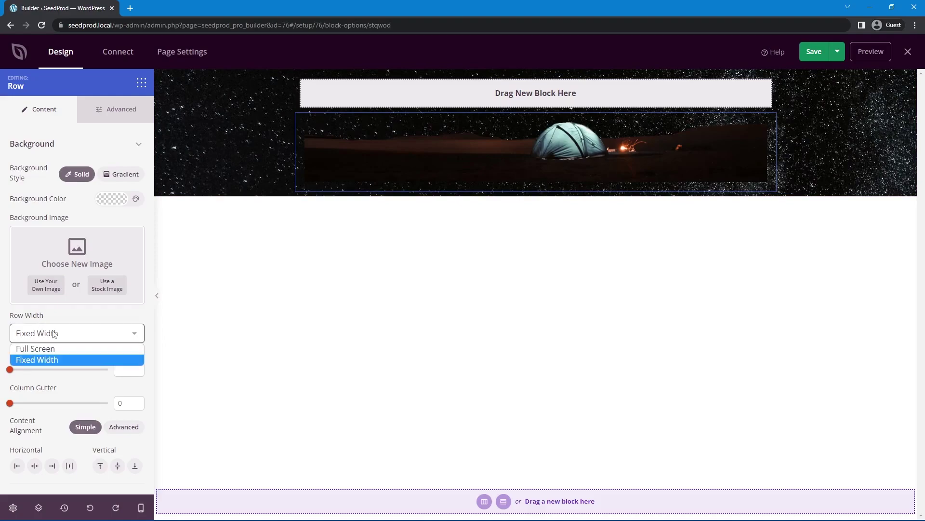
left_click(34, 349)
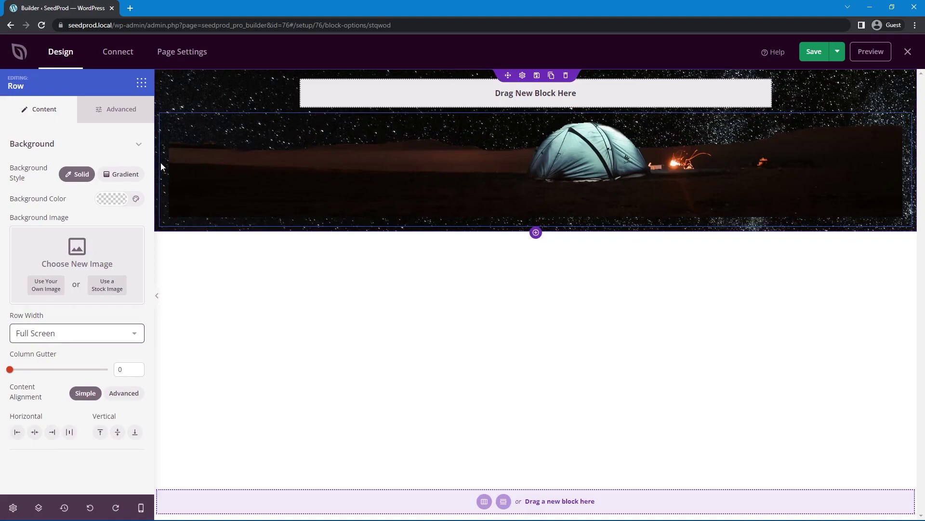
Set the tent image's padding and its top, right, bottom and left margins to 0
left_click(563, 151)
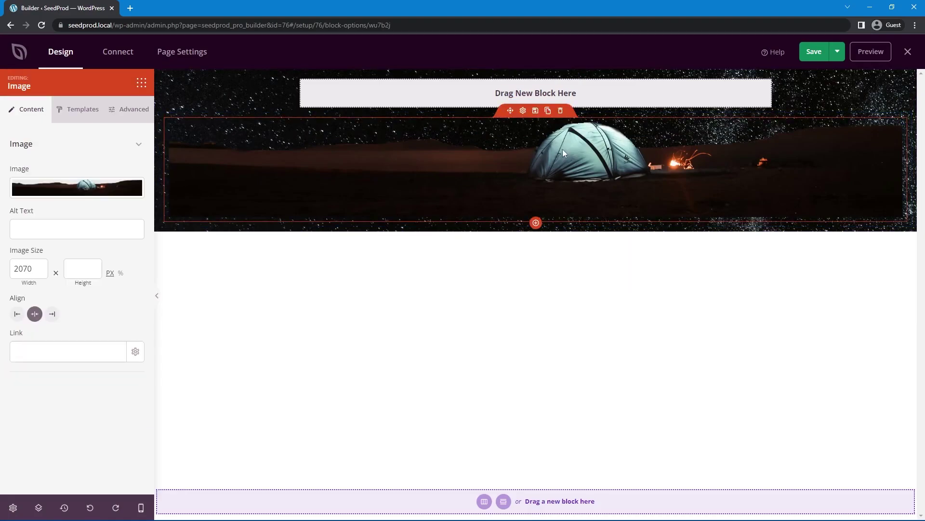
left_click(128, 110)
left_click(30, 245)
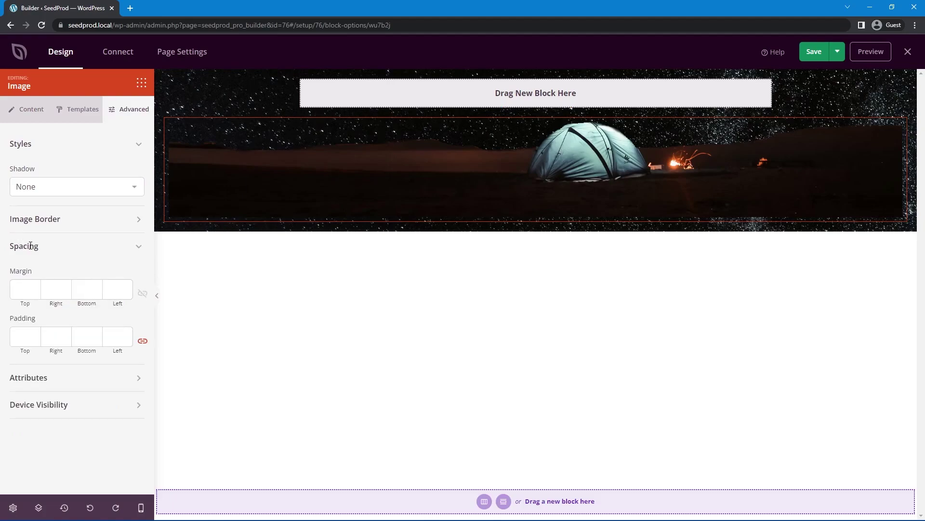
left_click(25, 337)
type("0")
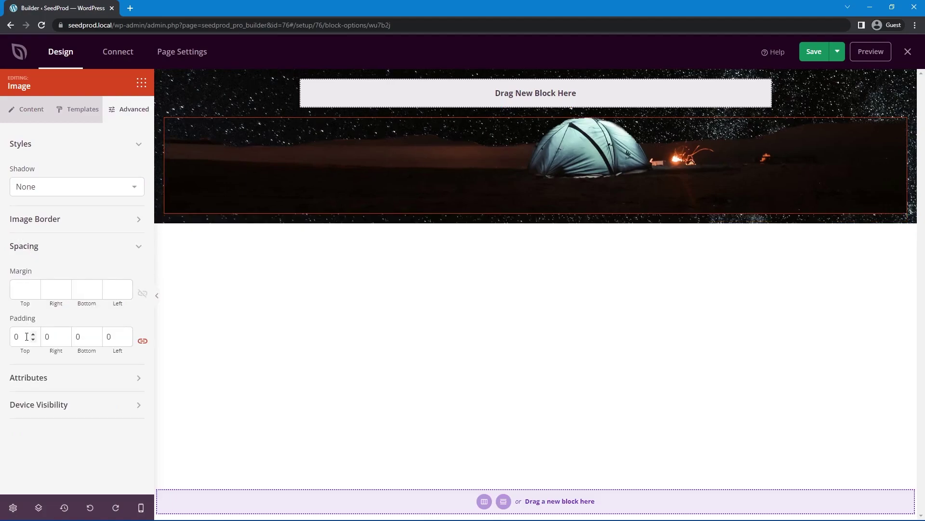
left_click(26, 288)
left_click(53, 288)
type("0")
left_click(74, 289)
type("0")
left_click(103, 289)
type("0")
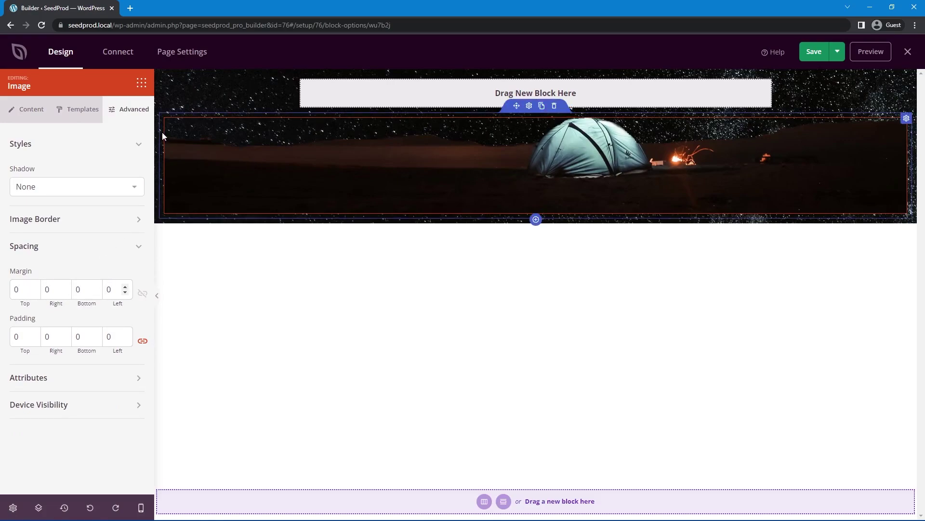
Set the margins and padding of the row holding the tent image to 0
left_click(161, 132)
left_click(123, 113)
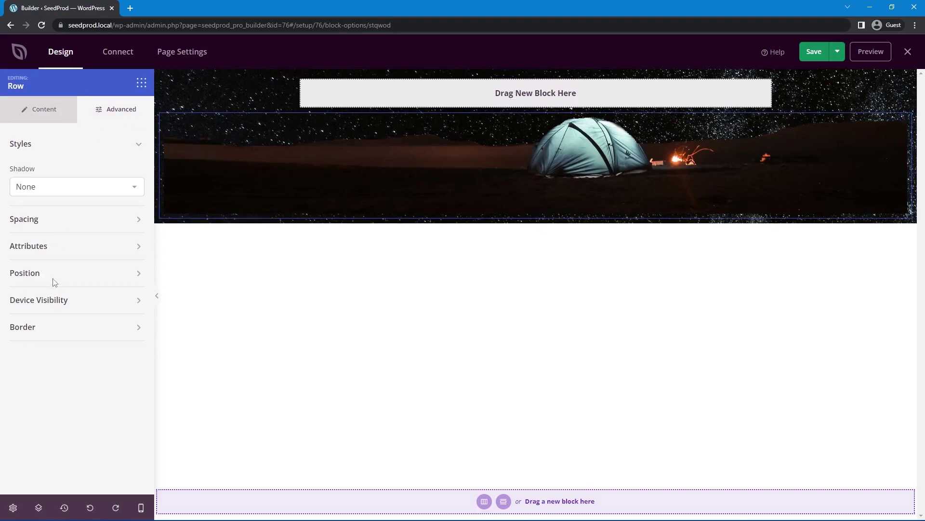
left_click(25, 272)
left_click(24, 268)
left_click(24, 219)
type("0")
left_click(80, 264)
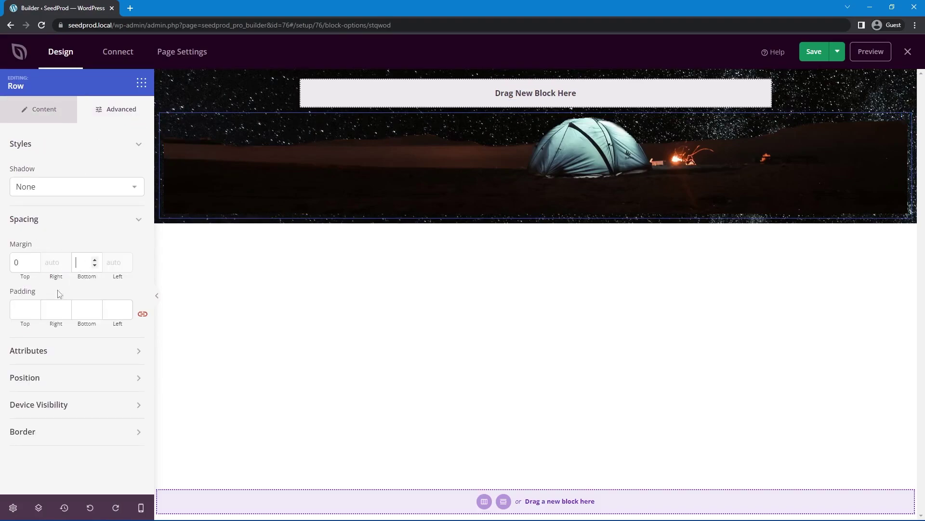
type("0")
left_click(22, 308)
type("0")
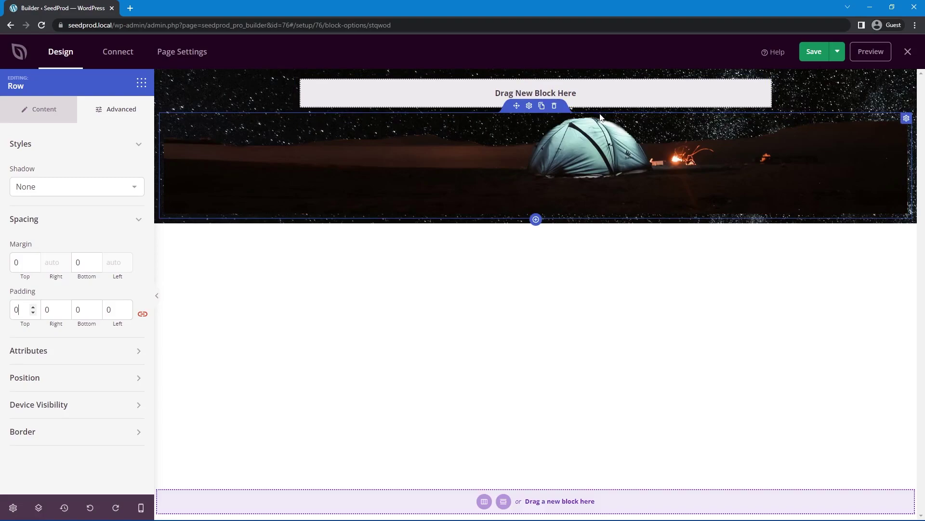
Set the tent image column's top margin, bottom margin and all-side padding to 0
left_click(907, 119)
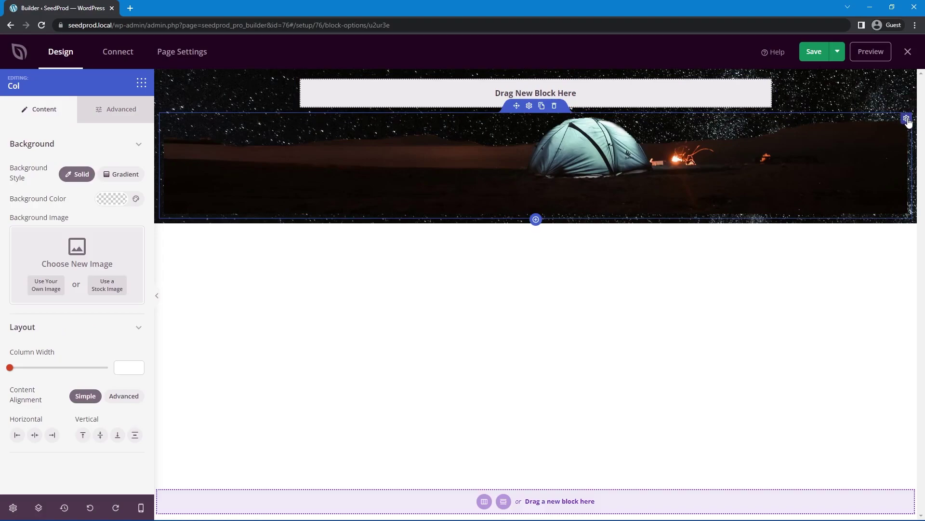
left_click(116, 111)
left_click(29, 239)
left_click(24, 282)
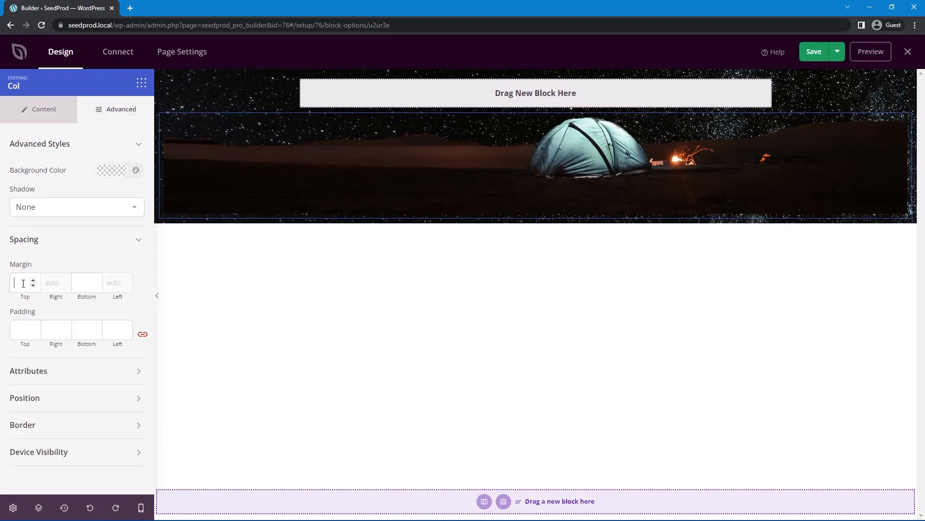
type("0")
left_click(86, 281)
type("0")
left_click(30, 332)
type("0")
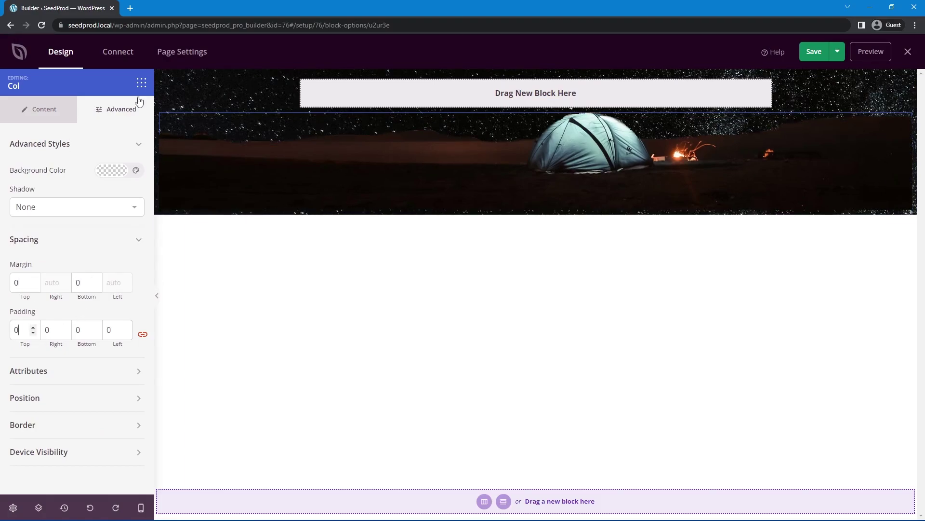
left_click(246, 85)
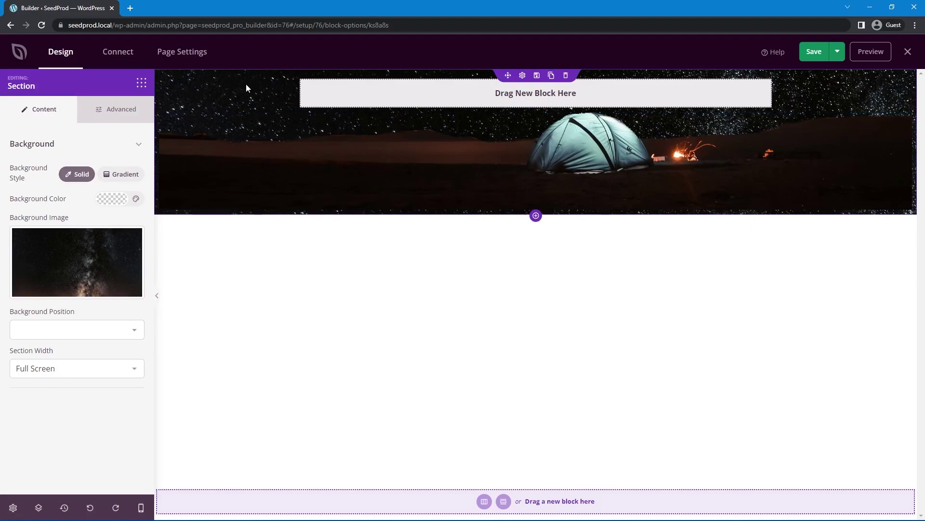
Set the starry section's bottom margin to 0 and change its padding from 10 to 0
left_click(117, 112)
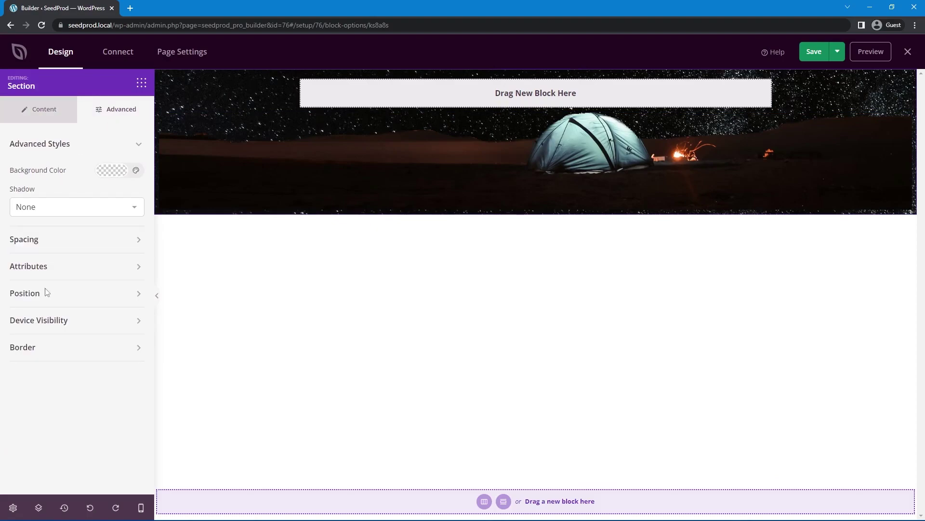
left_click(34, 248)
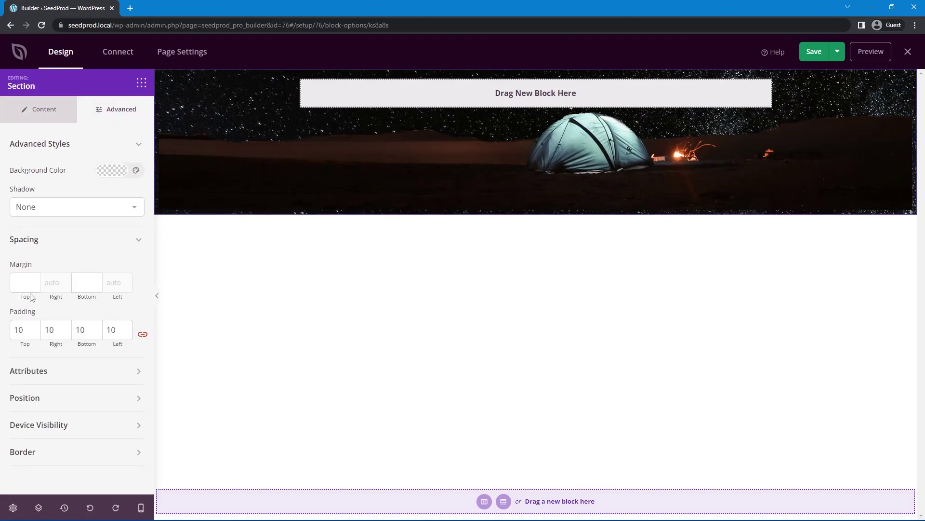
left_click(81, 277)
type("0")
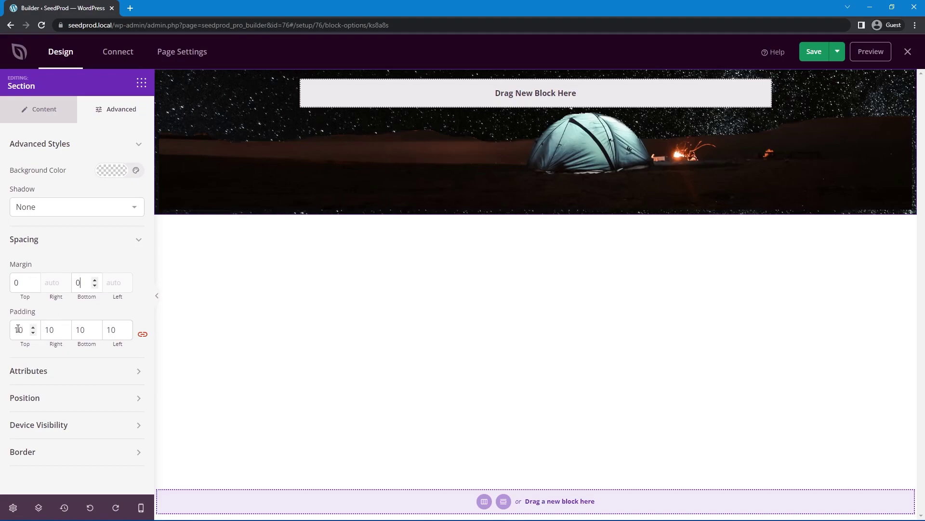
double_click(18, 328)
type("0")
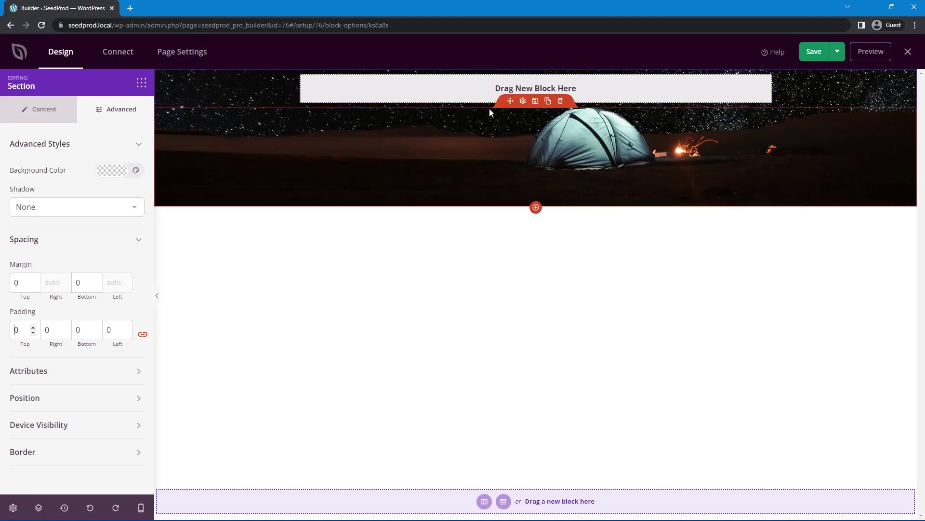
Find the Spacer block with the search 'spac' and place it above the tent image
left_click(142, 83)
left_click(66, 117)
type("spacer")
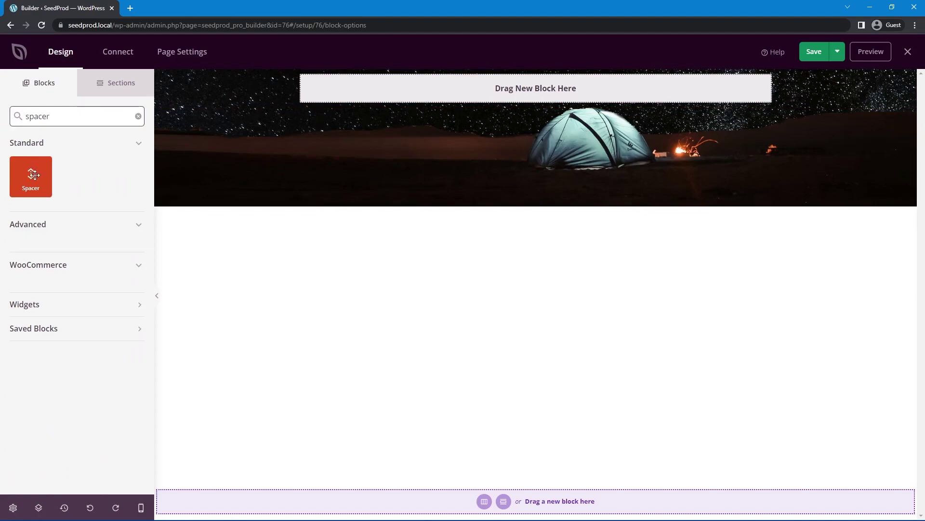
left_click_drag(31, 176, 409, 122)
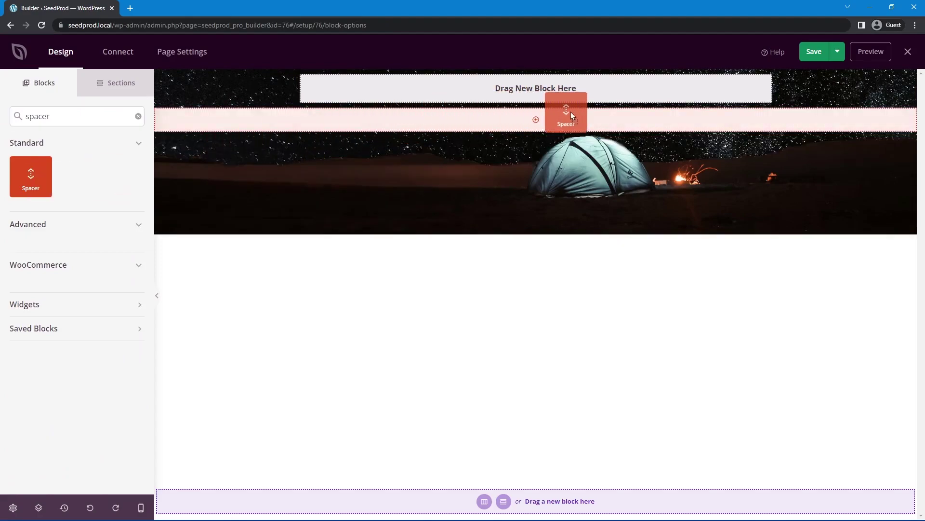
left_click_drag(571, 111, 571, 112)
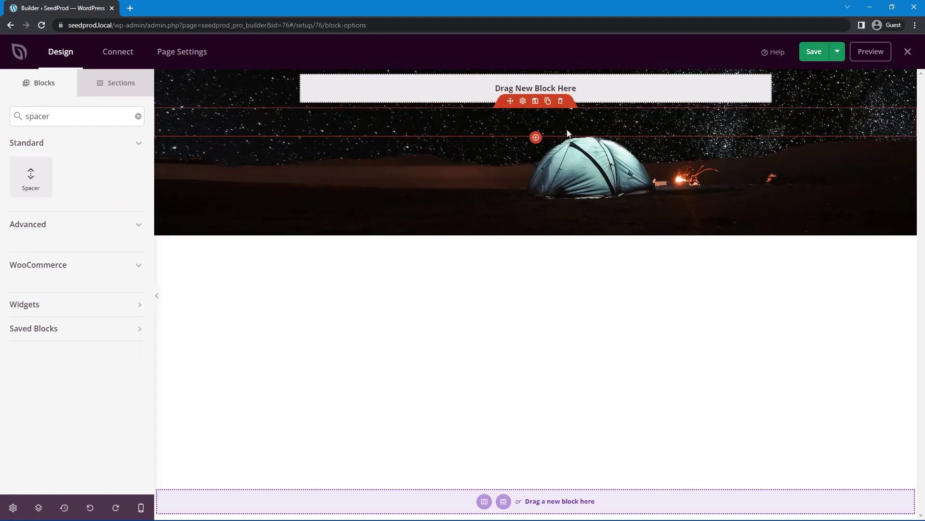
Set the spacer's height to 400 and save the page
left_click(252, 135)
left_click_drag(19, 149, 87, 147)
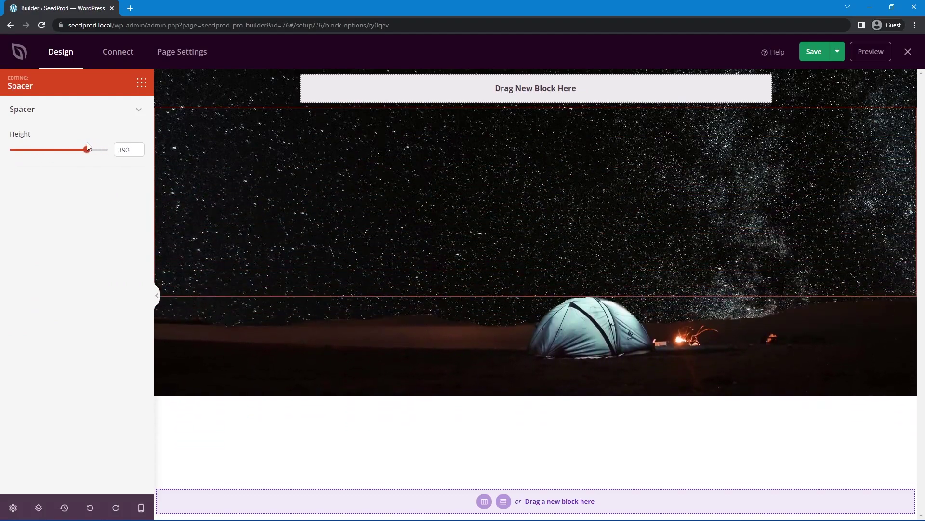
key("Tab")
type("400")
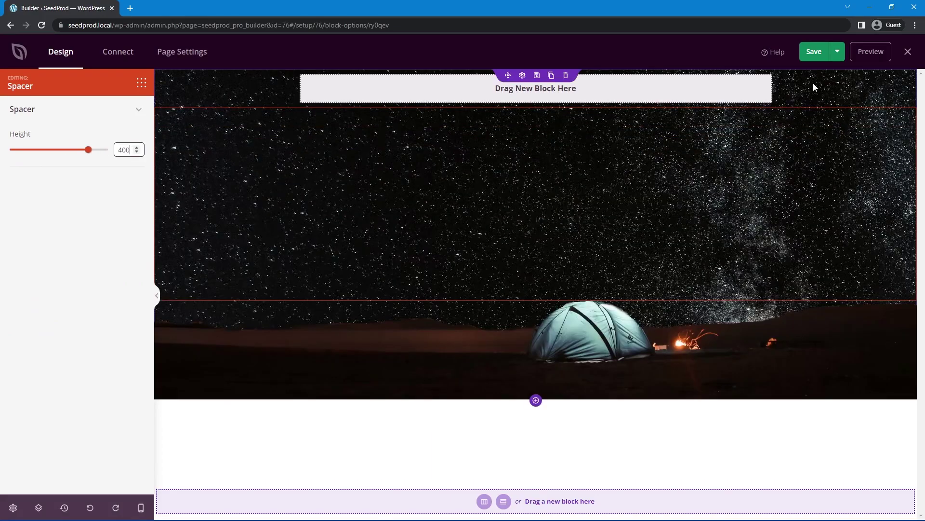
left_click(814, 51)
Preview the page in a new tab, then return to the builder tab
left_click(866, 58)
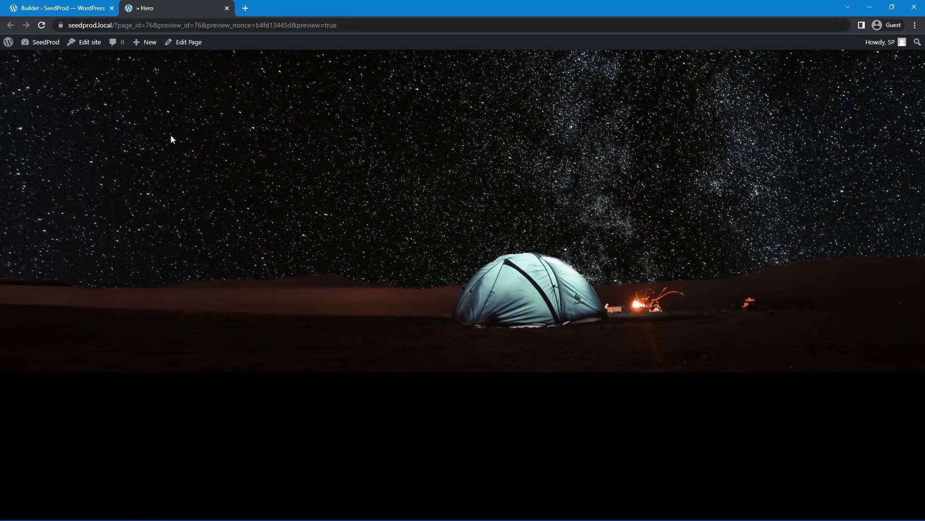
left_click(89, 10)
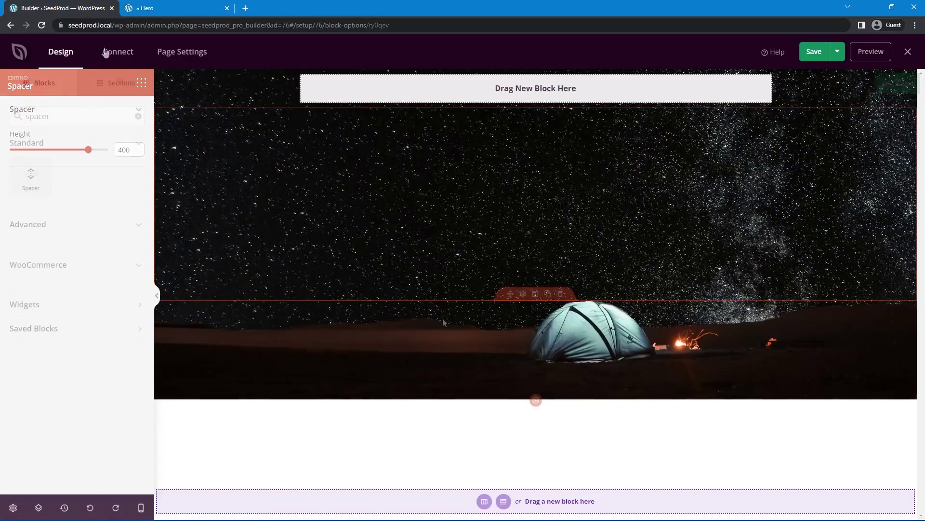
Add a one-column section below the hero with a black background
left_click(484, 501)
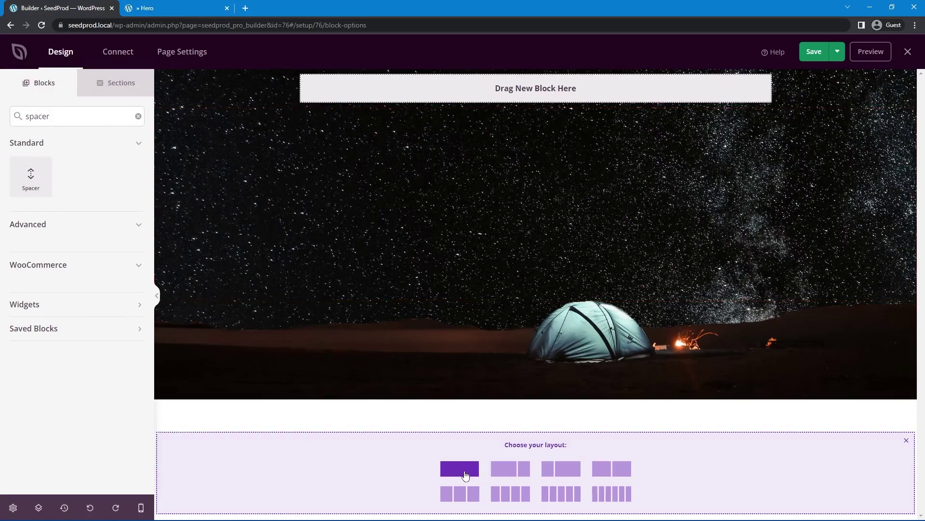
left_click(470, 466)
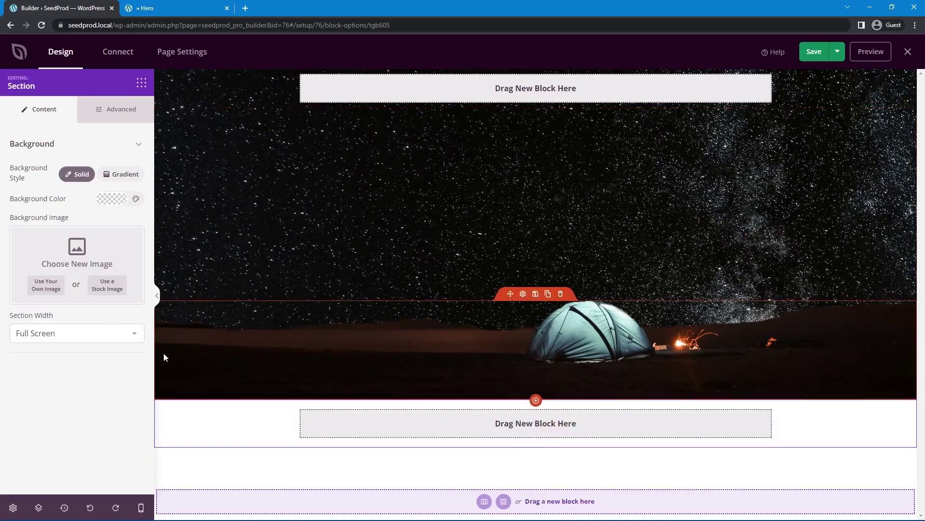
left_click(104, 201)
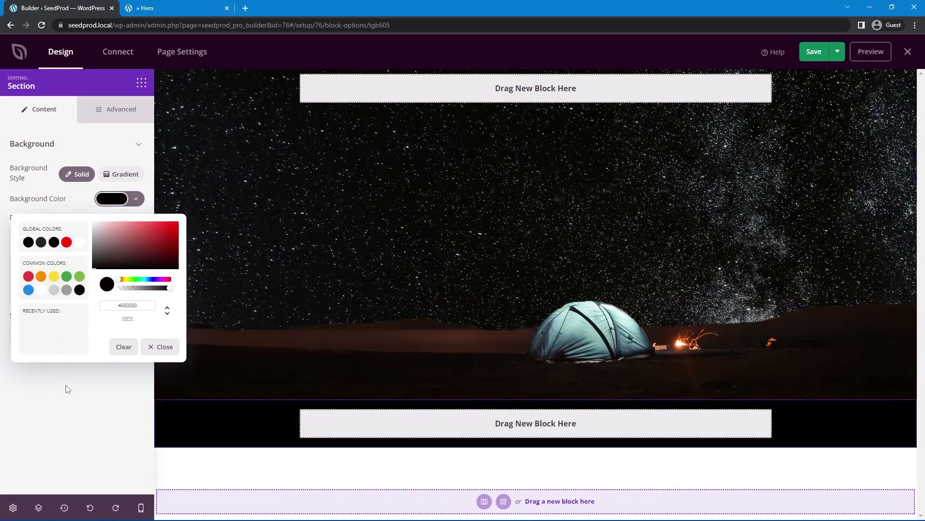
left_click(77, 424)
Place a Spacer inside the black section and set its height to 1000
left_click(141, 83)
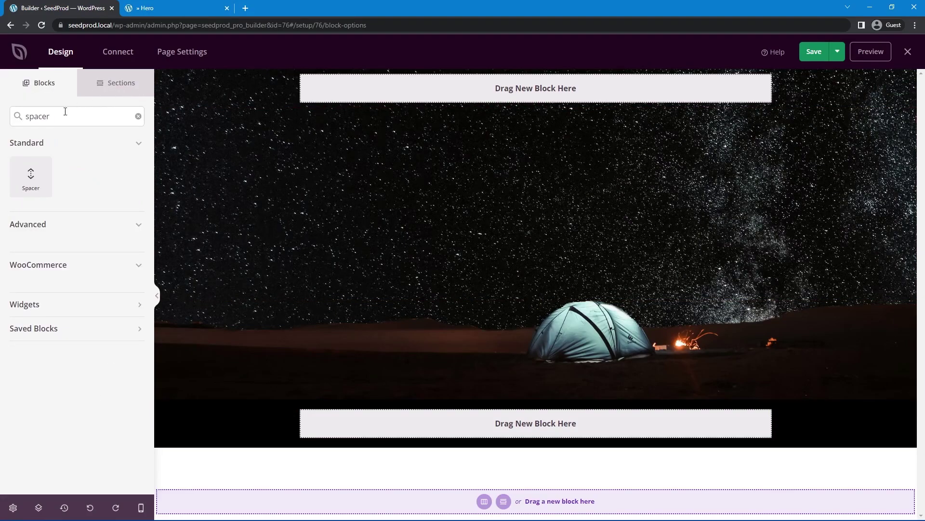
left_click_drag(41, 182, 418, 450)
left_click_drag(532, 428, 549, 418)
left_click(472, 422)
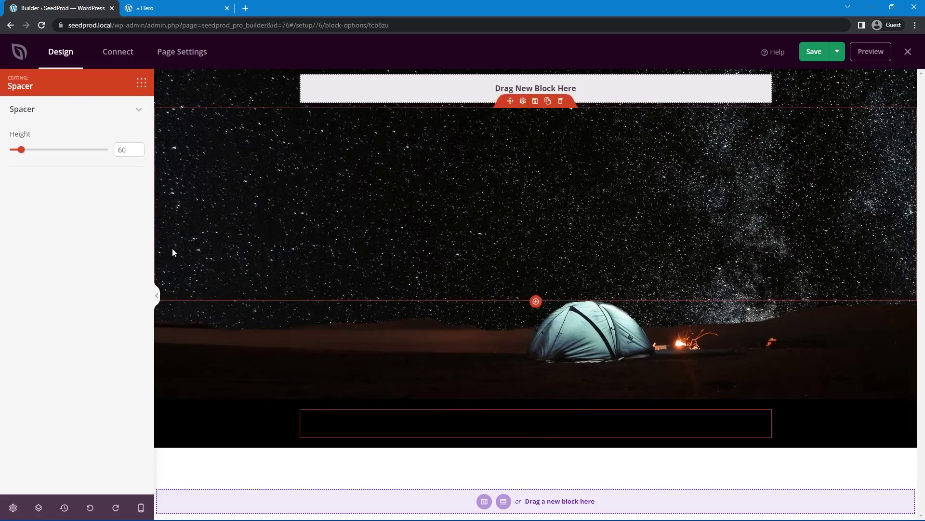
left_click_drag(19, 150, 144, 179)
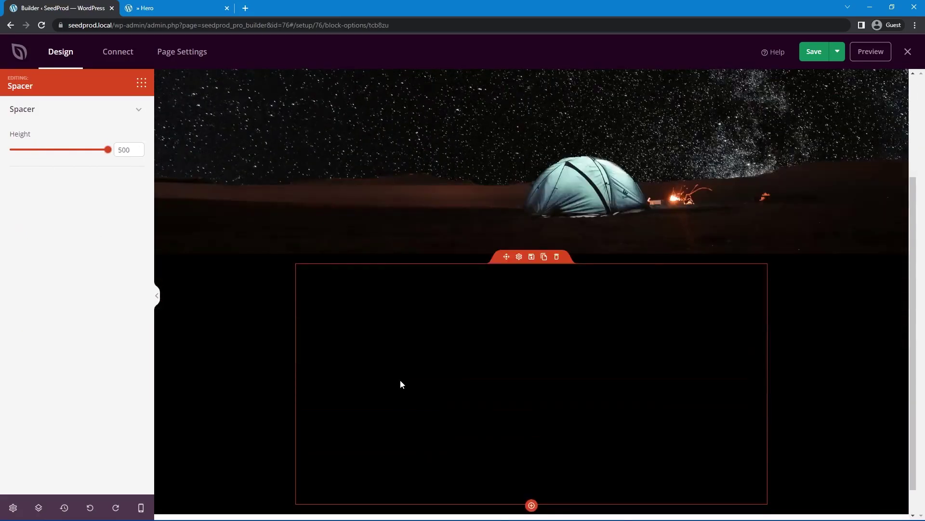
scroll(530, 337, "down", 1)
scroll(661, 281, "up", 2)
double_click(125, 149)
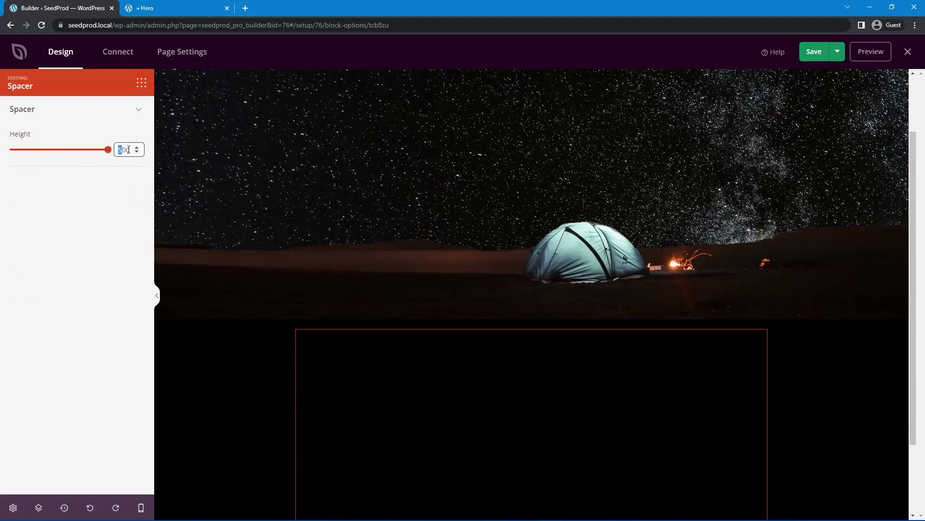
type("1000")
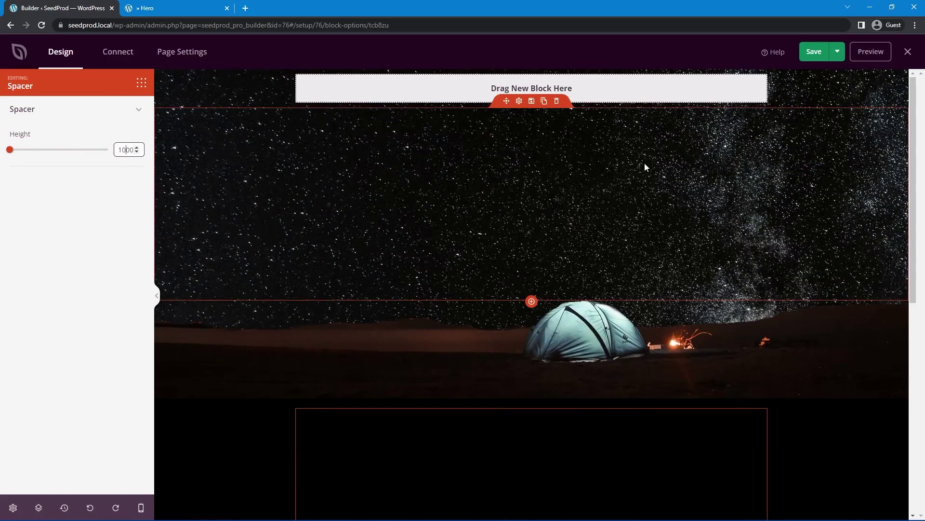
scroll(579, 241, "down", 6)
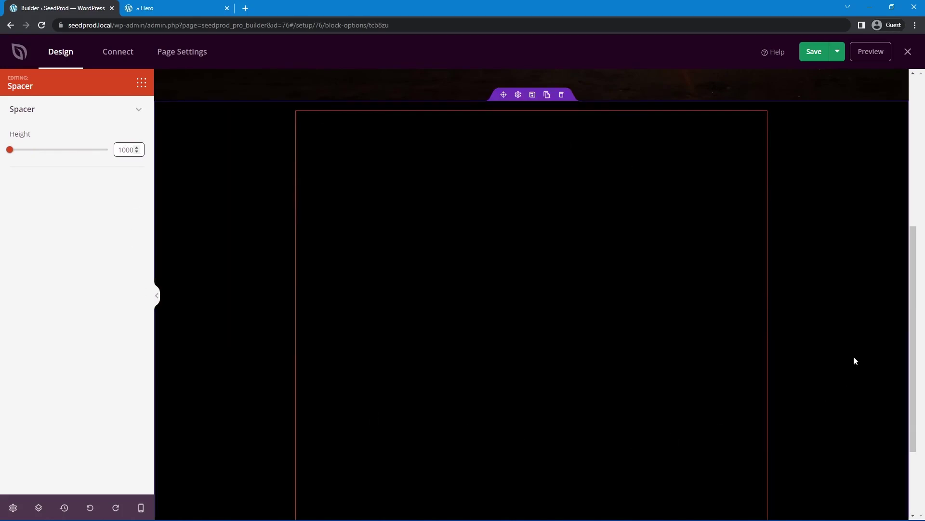
scroll(717, 296, "up", 6)
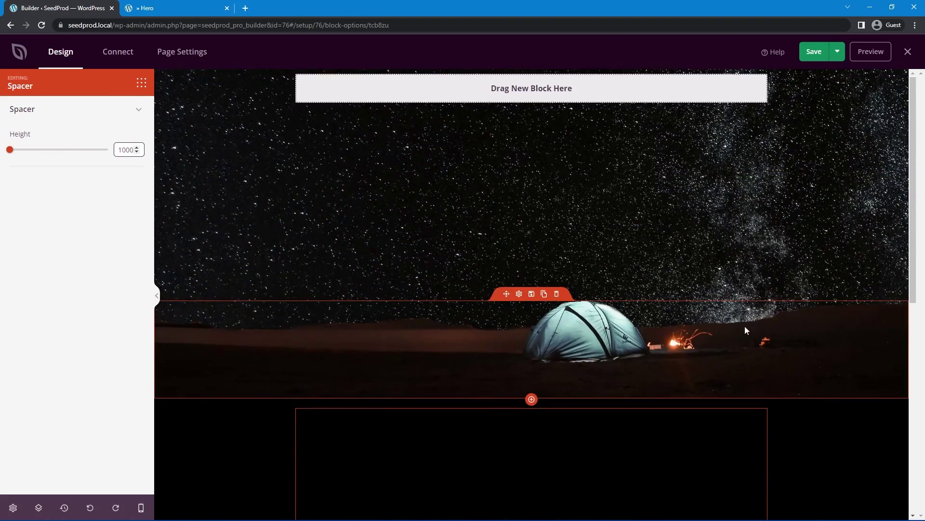
Save the page, preview it, and scroll through the preview
left_click(816, 53)
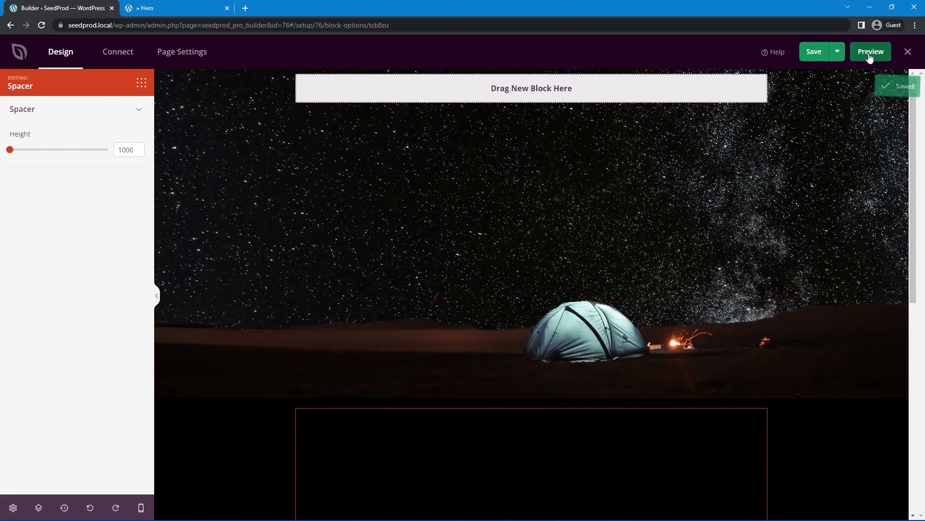
left_click(870, 53)
scroll(463, 210, "down", 5)
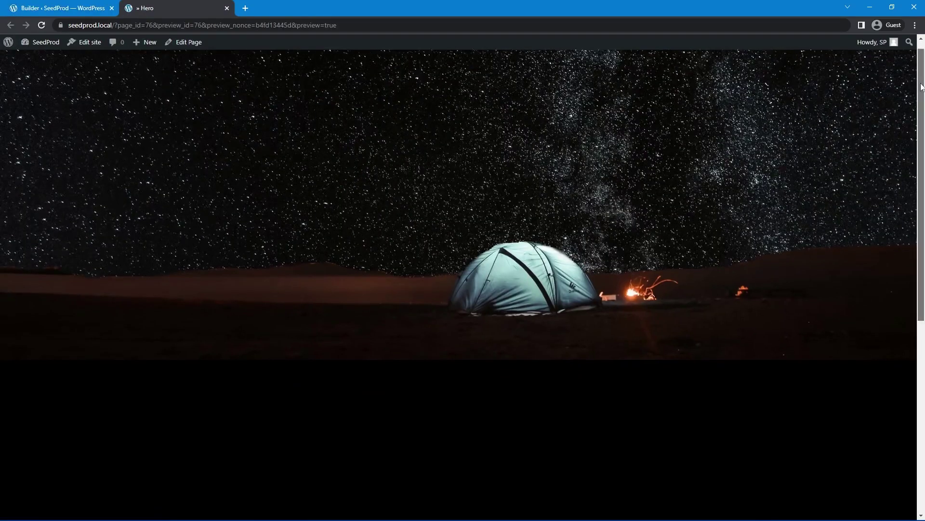
left_click_drag(918, 226, 909, 42)
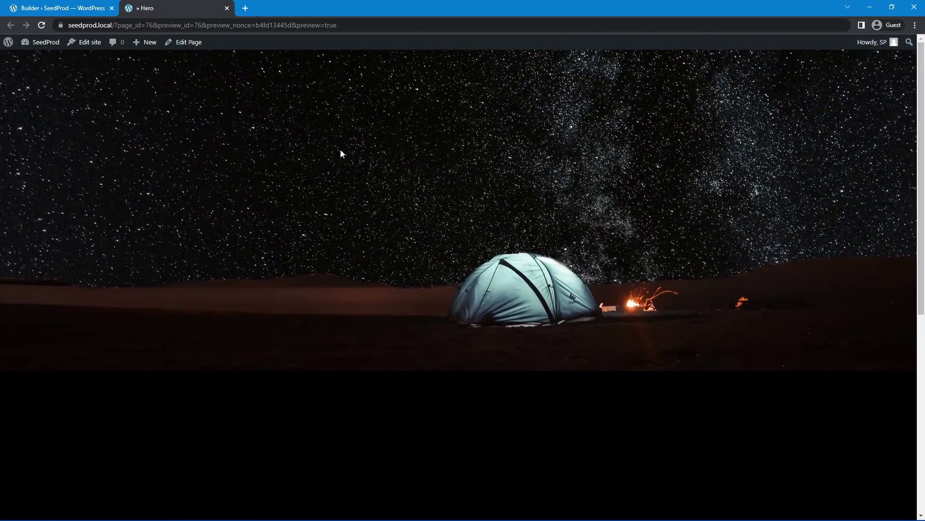
Search 'head' in the block library and place a Headline block at the top of the hero
left_click(65, 8)
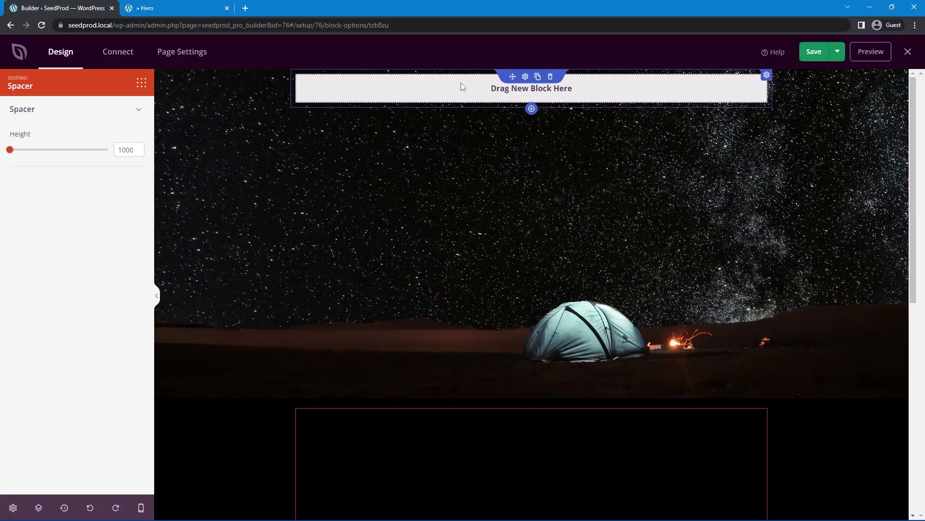
left_click(141, 83)
left_click(138, 116)
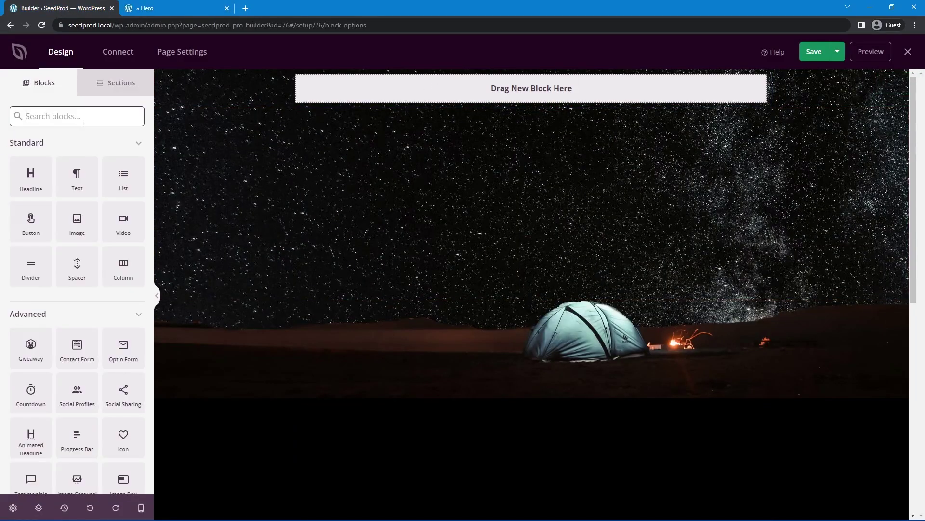
type("head")
left_click_drag(31, 176, 532, 97)
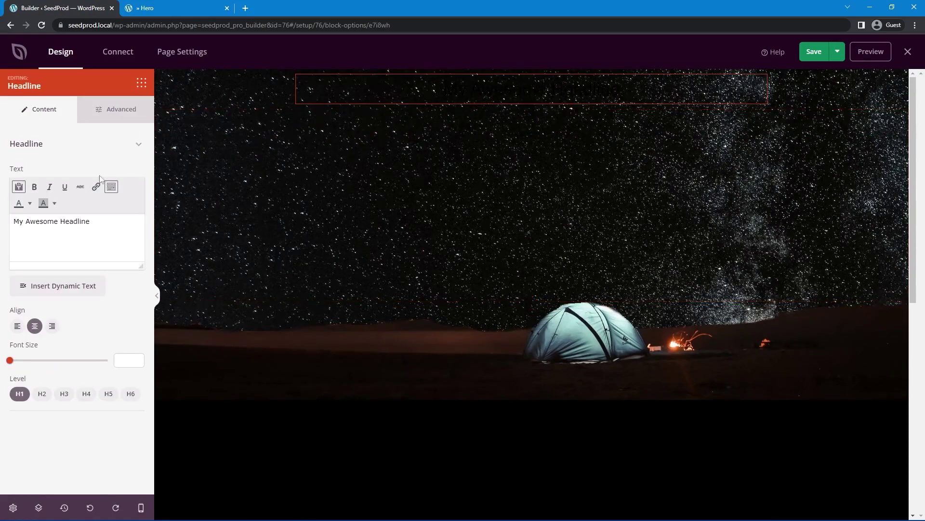
Make the headline white, paste in 'Get Creative With SeedProd!', and set font size 72
left_click(120, 110)
left_click(111, 190)
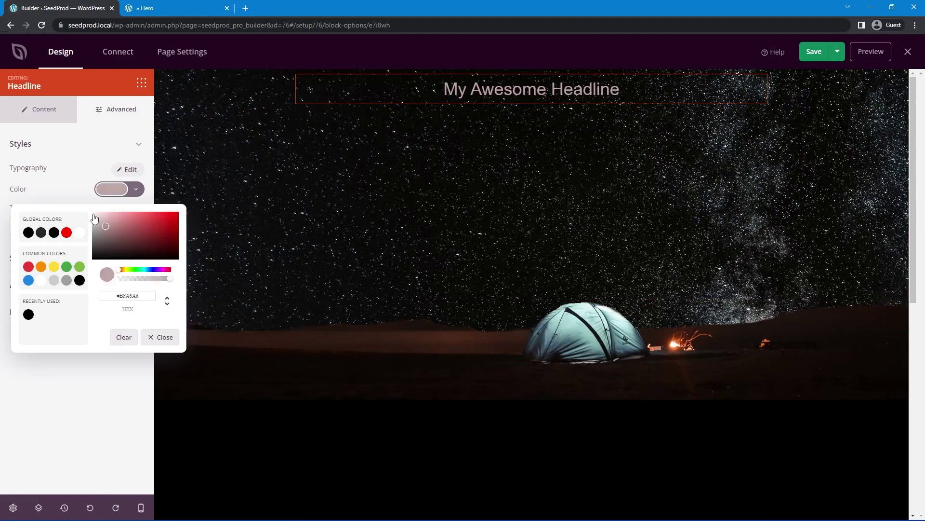
left_click(94, 219)
left_click(70, 432)
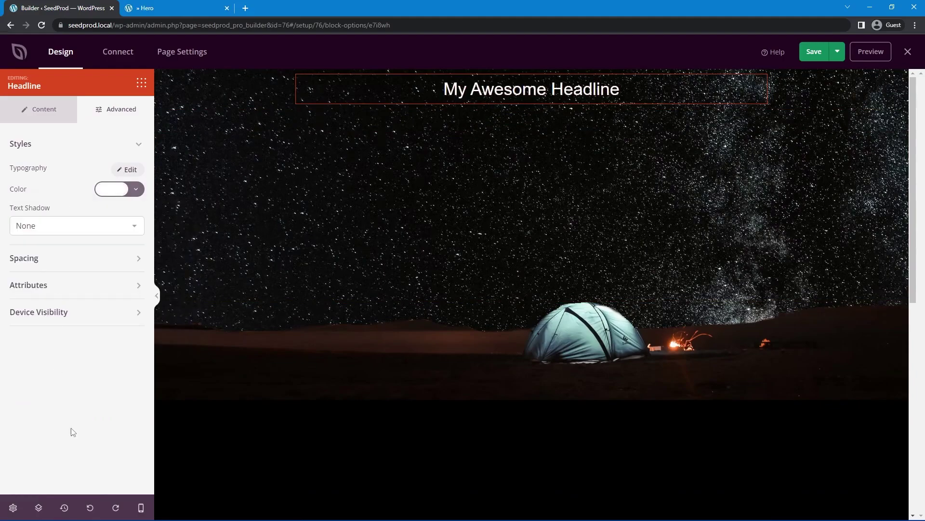
left_click(39, 113)
left_click_drag(104, 233, 12, 221)
type("Get Creative With SeedProd!")
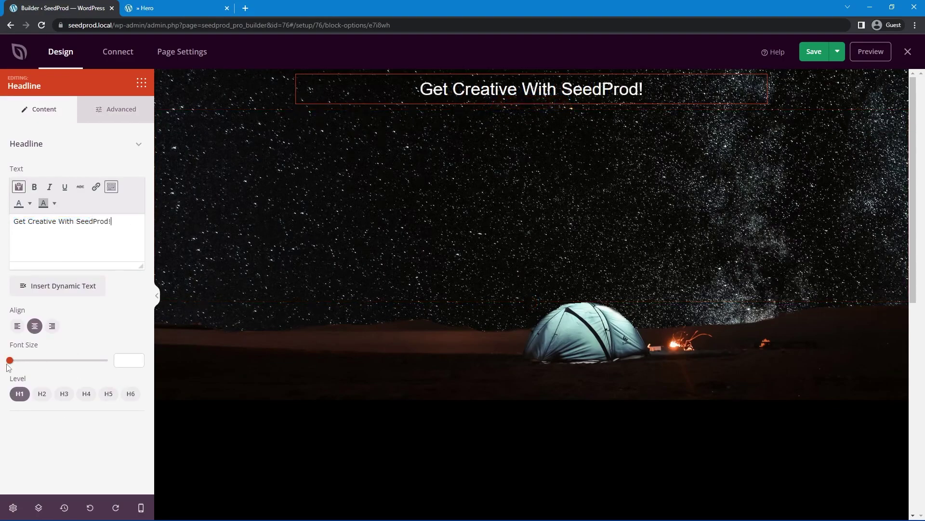
left_click_drag(9, 360, 124, 362)
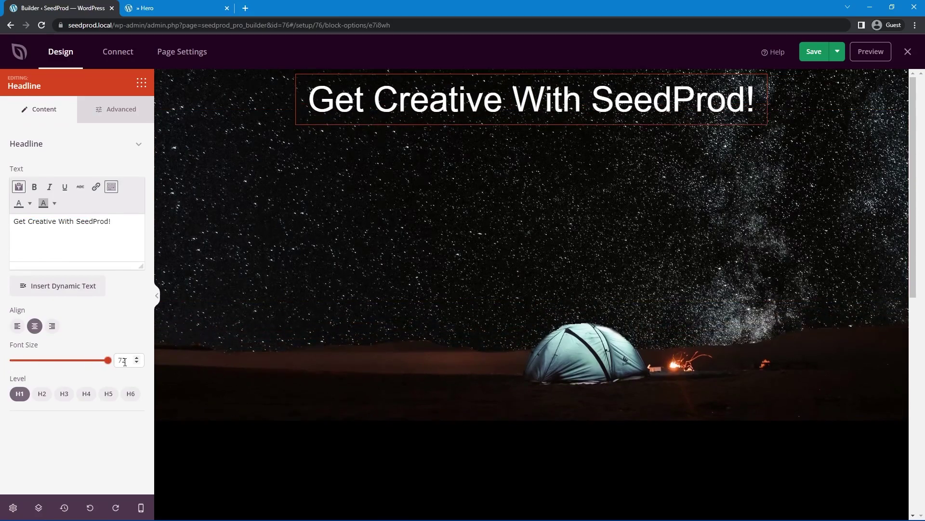
Set the headline typography to bold Source Serif Pro
left_click(123, 114)
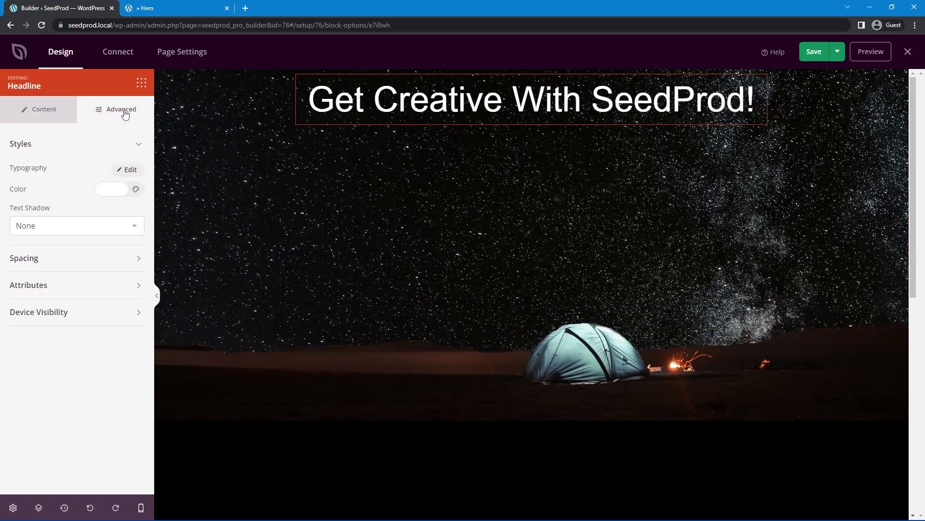
left_click(128, 170)
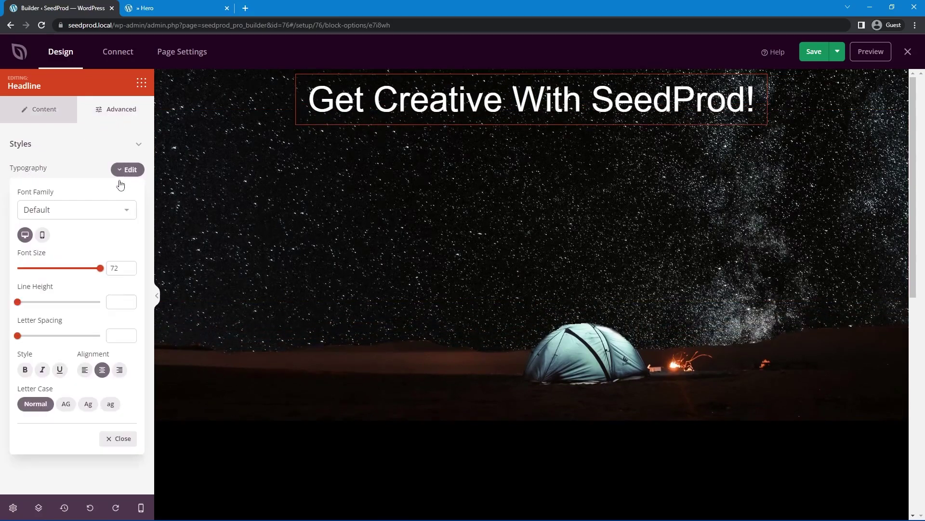
left_click(125, 211)
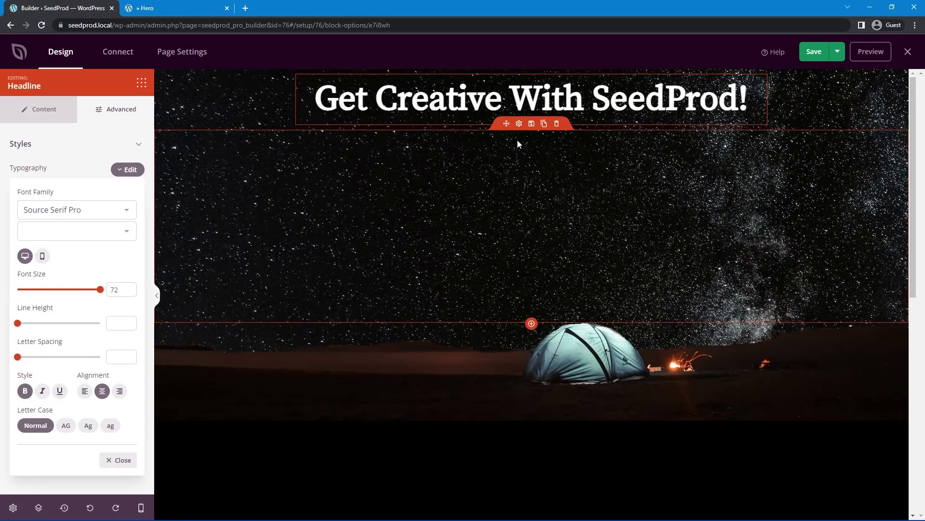
Set the height of the spacer beneath the headline to 200
left_click(519, 155)
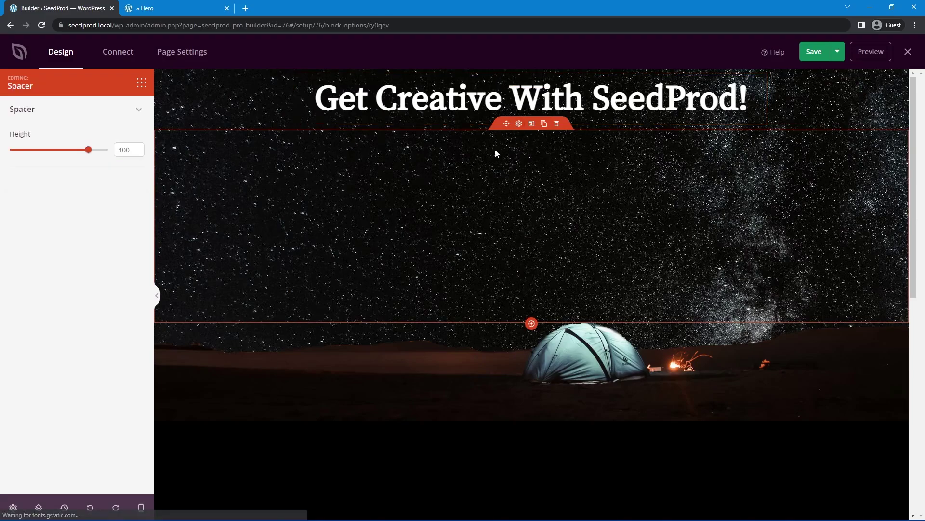
left_click_drag(126, 150, 115, 154)
type("2")
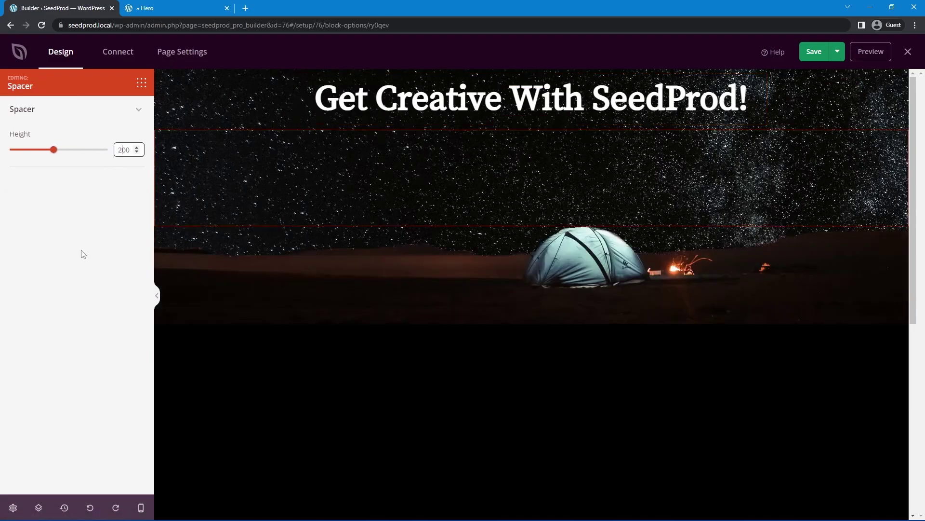
Give the headline a 200 top margin and check it in the preview tab
left_click(518, 83)
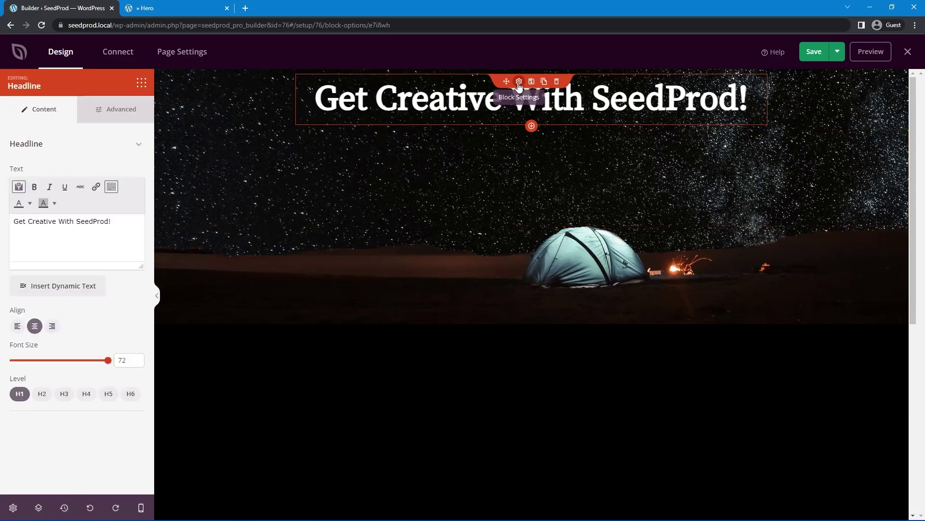
left_click(111, 112)
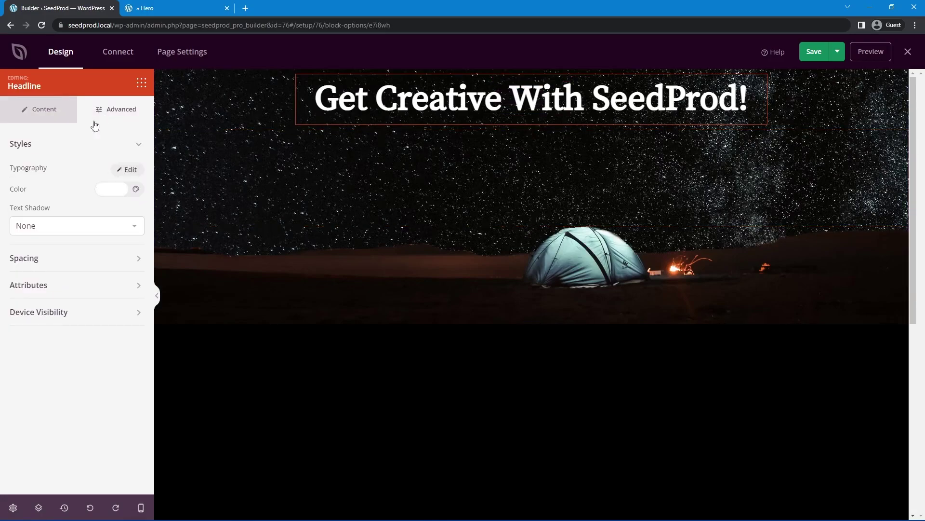
left_click(32, 258)
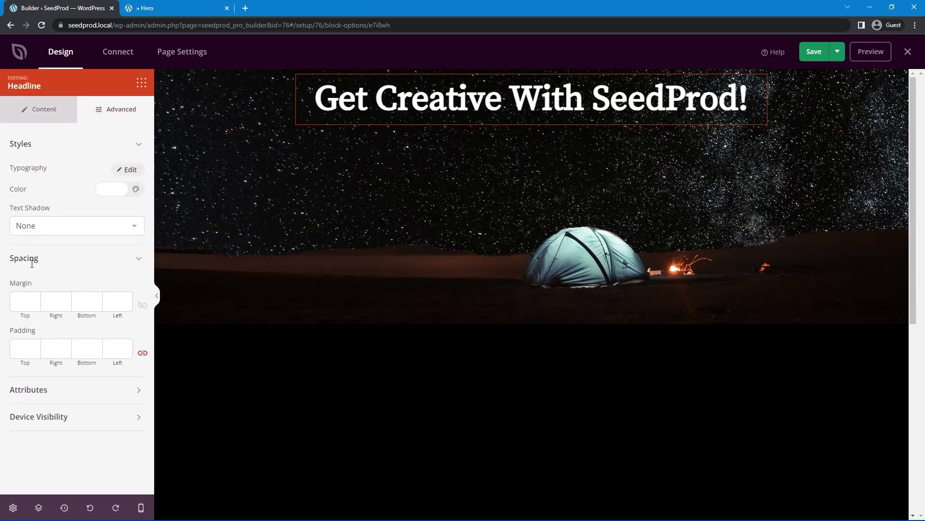
left_click(27, 302)
type("200")
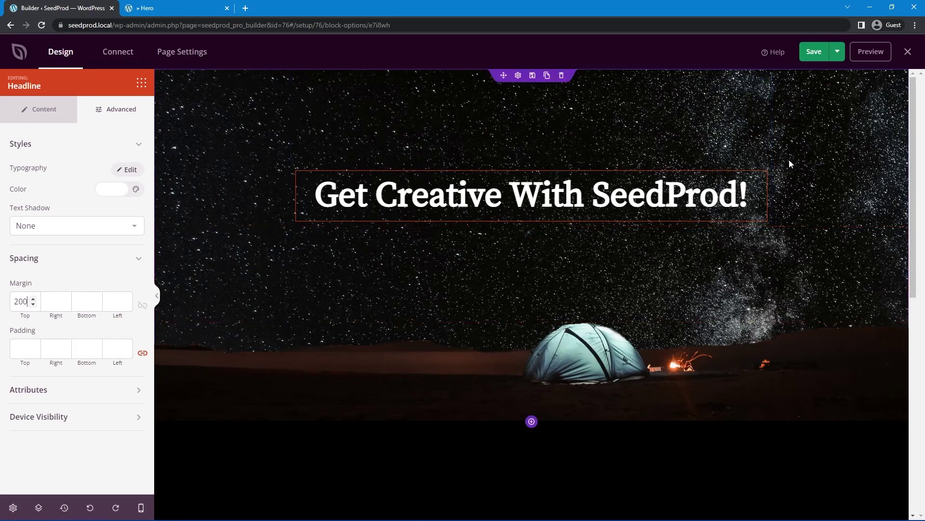
key("ctrl+Tab")
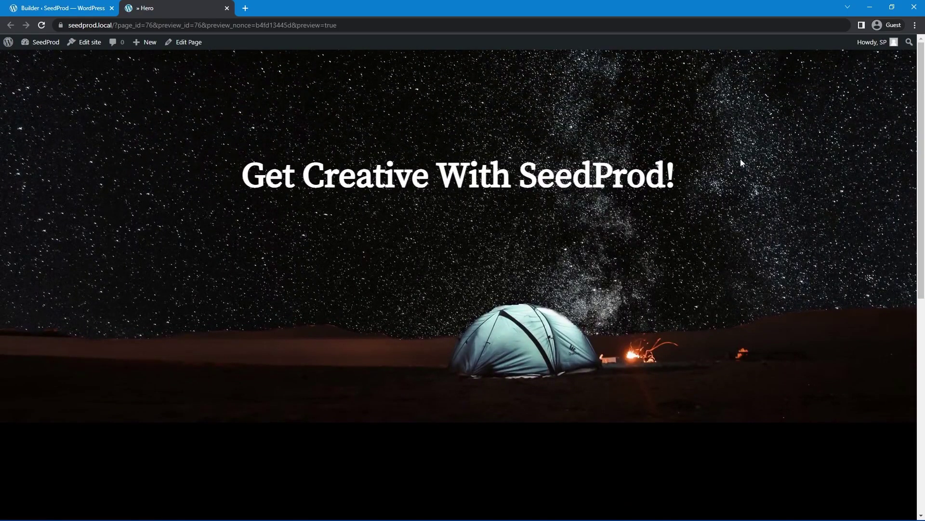
left_click(80, 11)
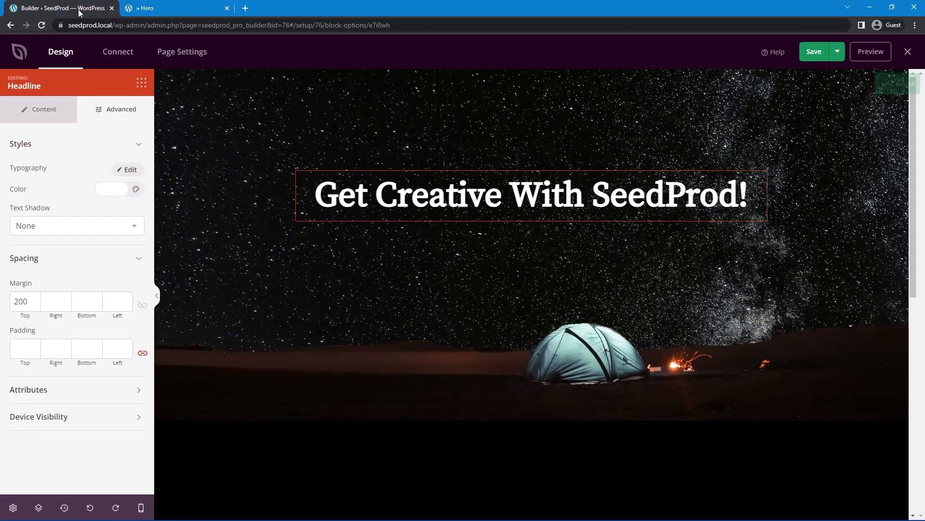
Set the hero's background position to Full Screen Cover - Fixed and save the page
left_click(210, 106)
mouse_move(91, 264)
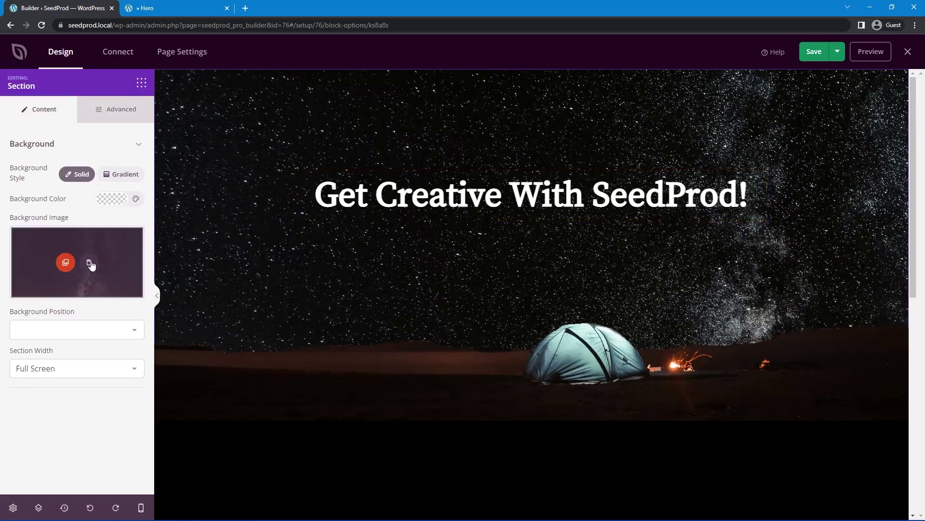
left_click(119, 332)
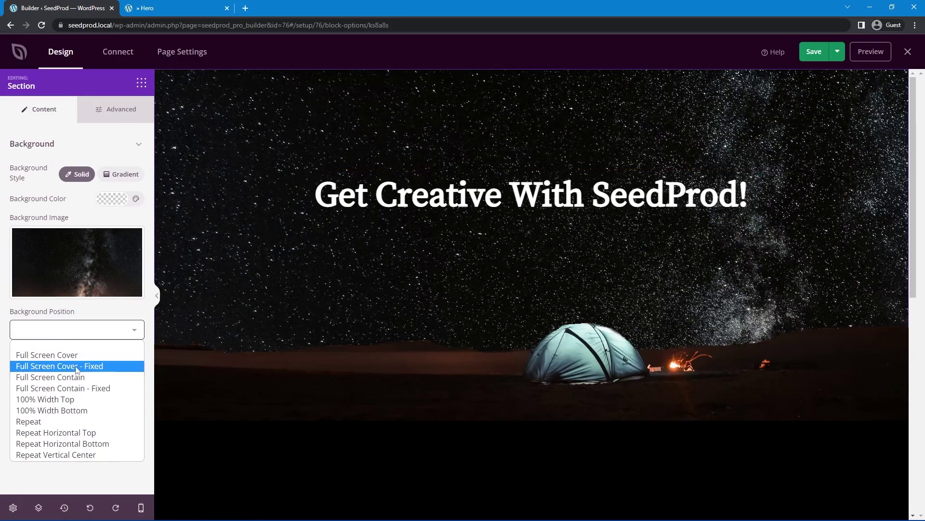
left_click(100, 368)
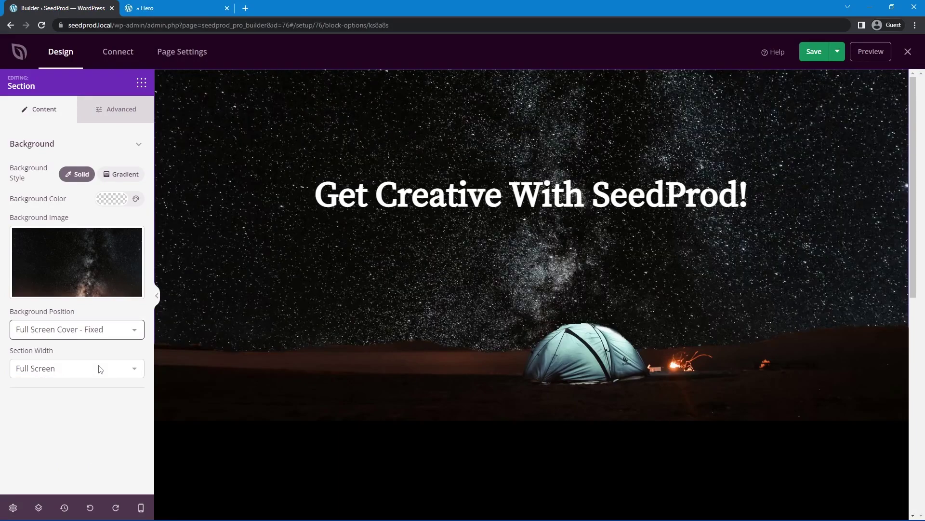
left_click(820, 56)
left_click(863, 56)
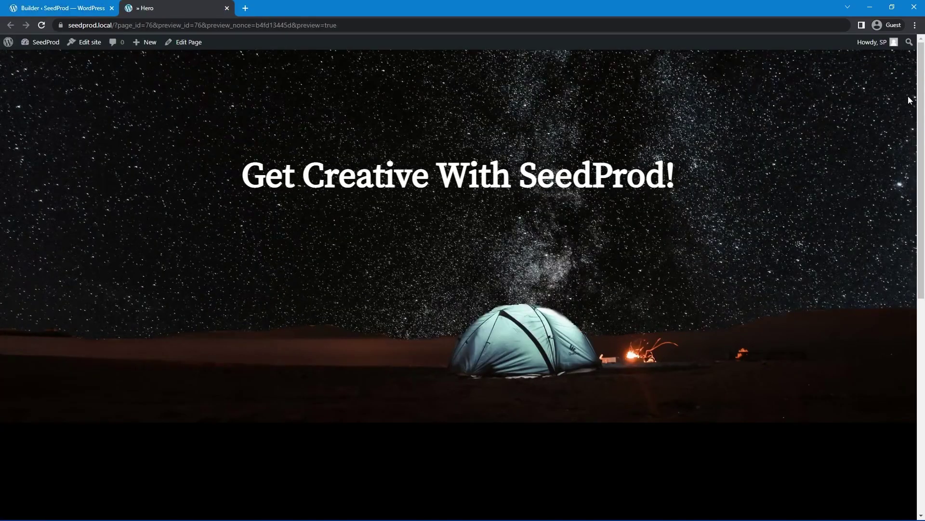
scroll(922, 96, "down", 2)
scroll(922, 96, "down", 2)
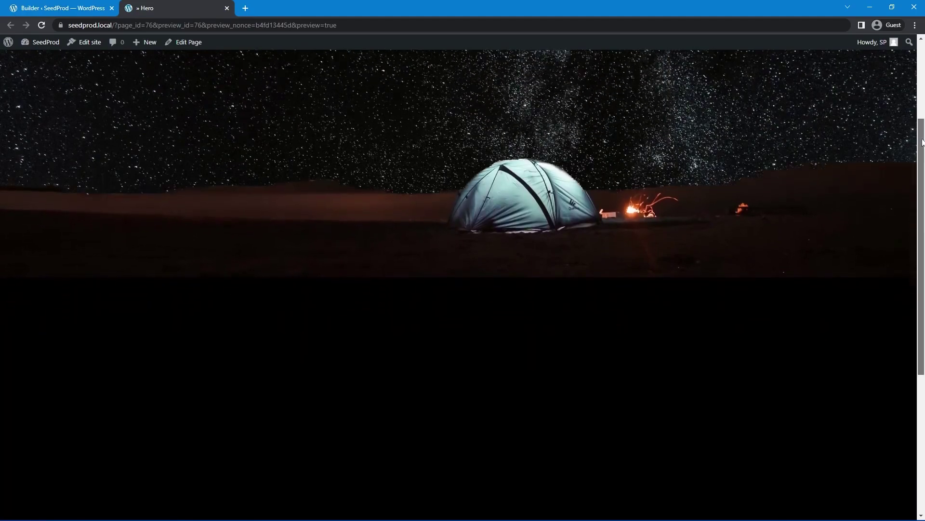
scroll(516, 335, "up", 3)
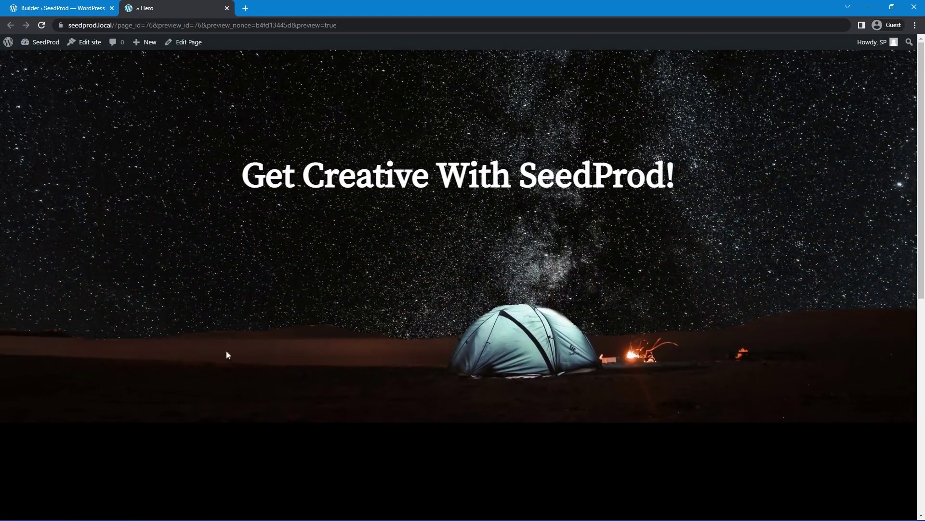
left_click_drag(922, 160, 903, 128)
mouse_move(922, 64)
left_mouse_down()
mouse_move(916, 152)
mouse_move(916, 55)
left_mouse_up()
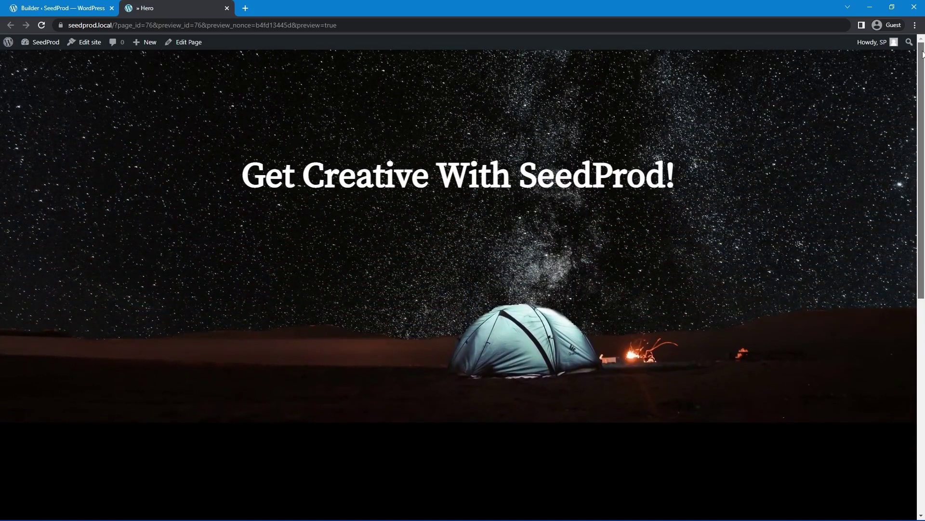